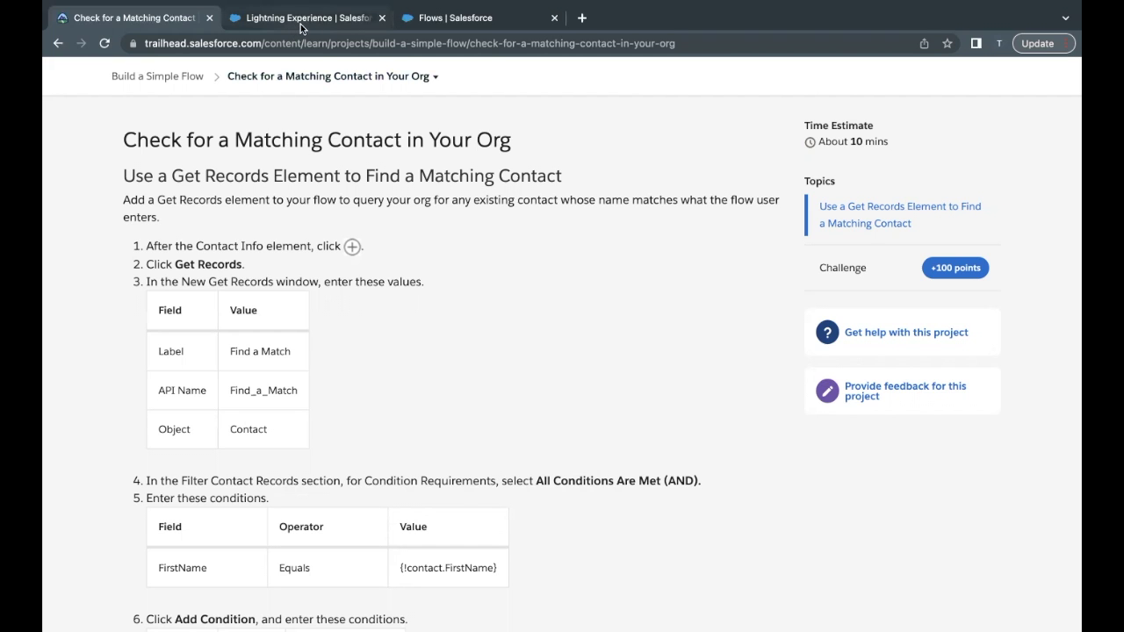
Step: From Setup's Flows list, open the New Contact flow in Flow Builder
left_click(391, 18)
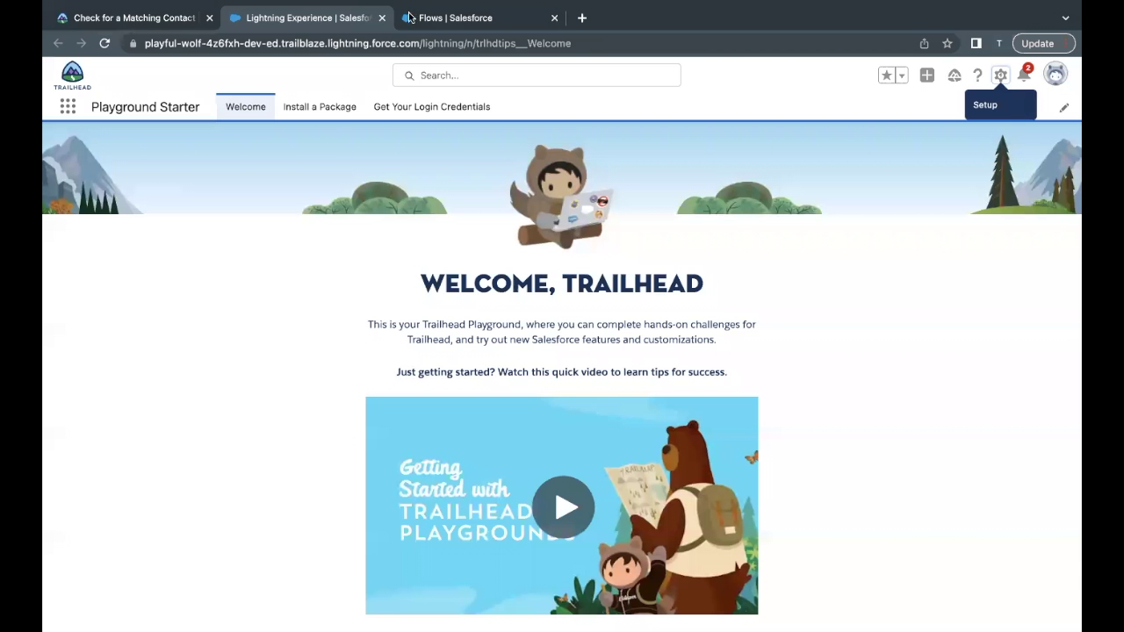
left_click(1000, 76)
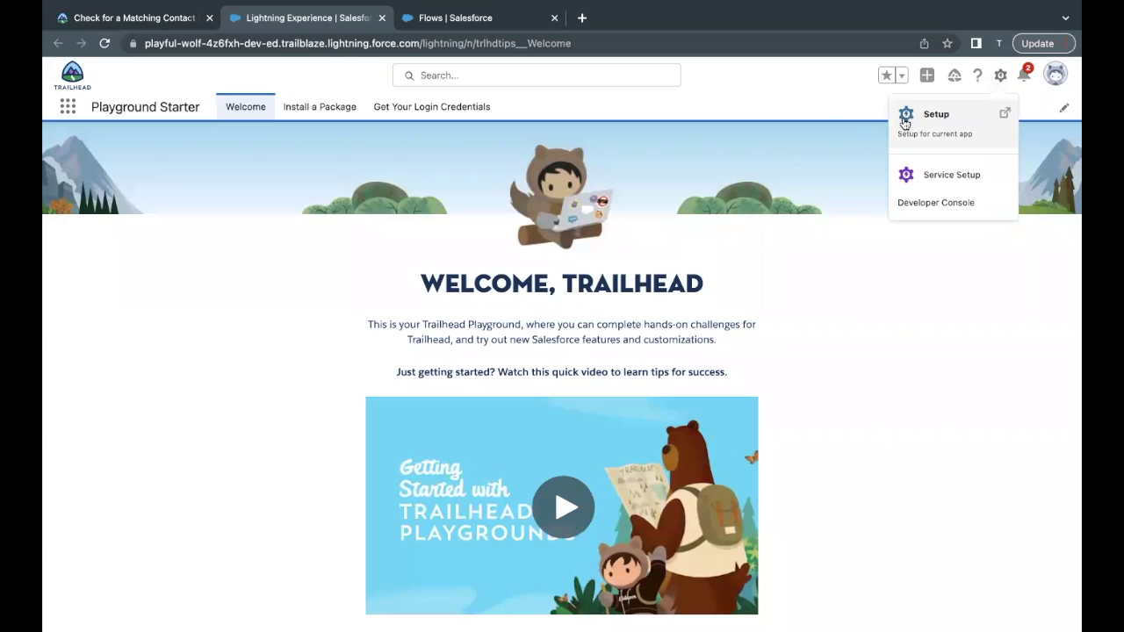
left_click(482, 17)
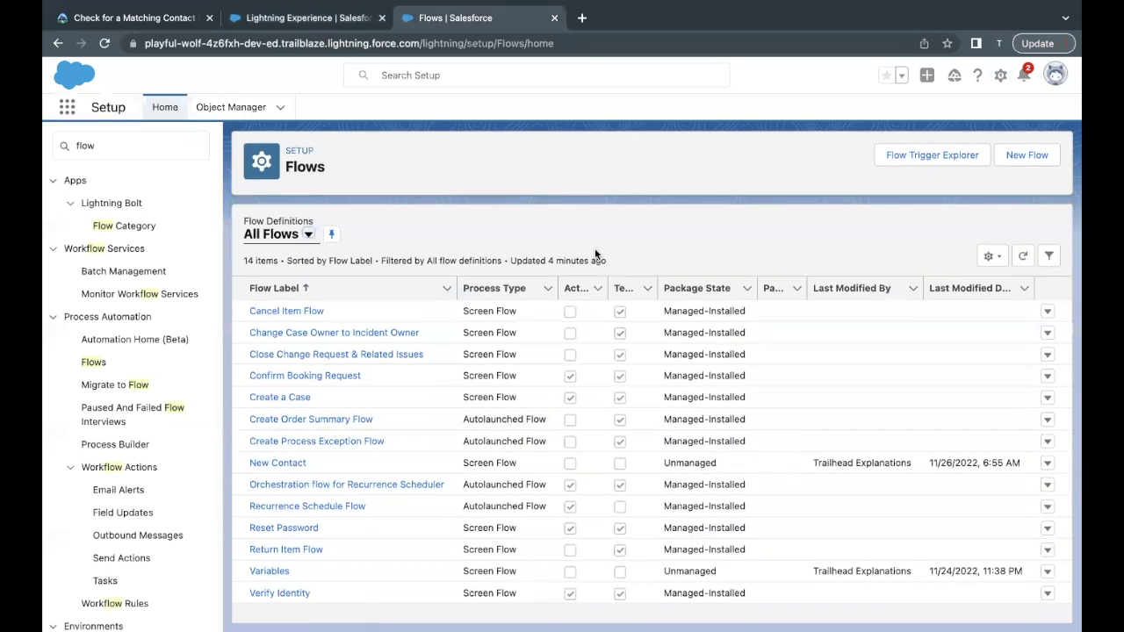
left_click(278, 463)
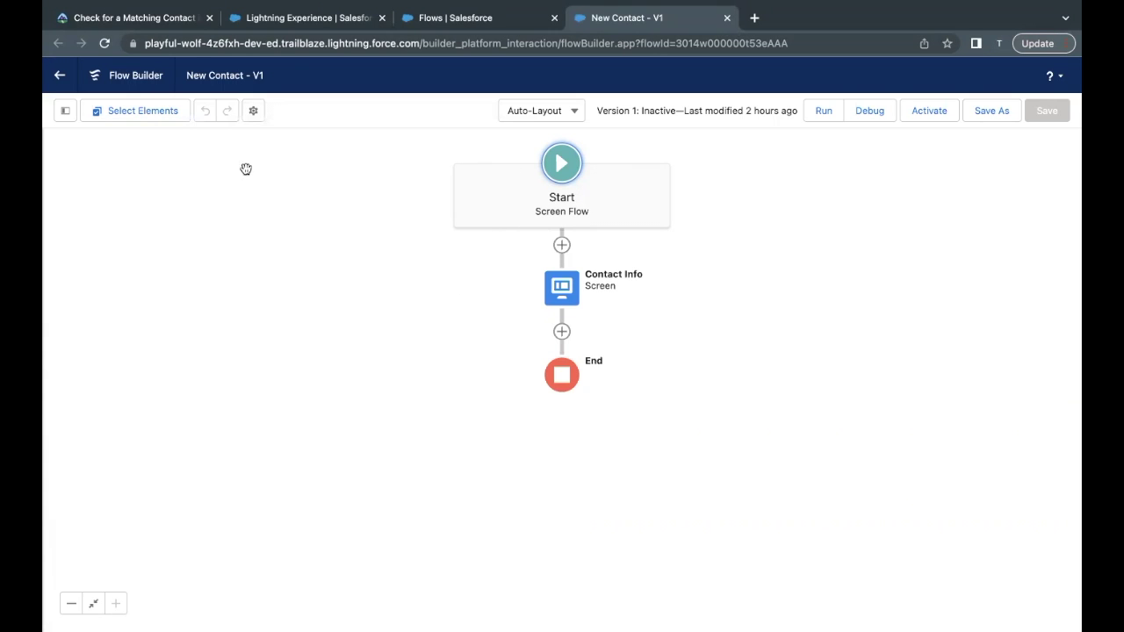
left_click(144, 21)
scroll(242, 313, "down", 1)
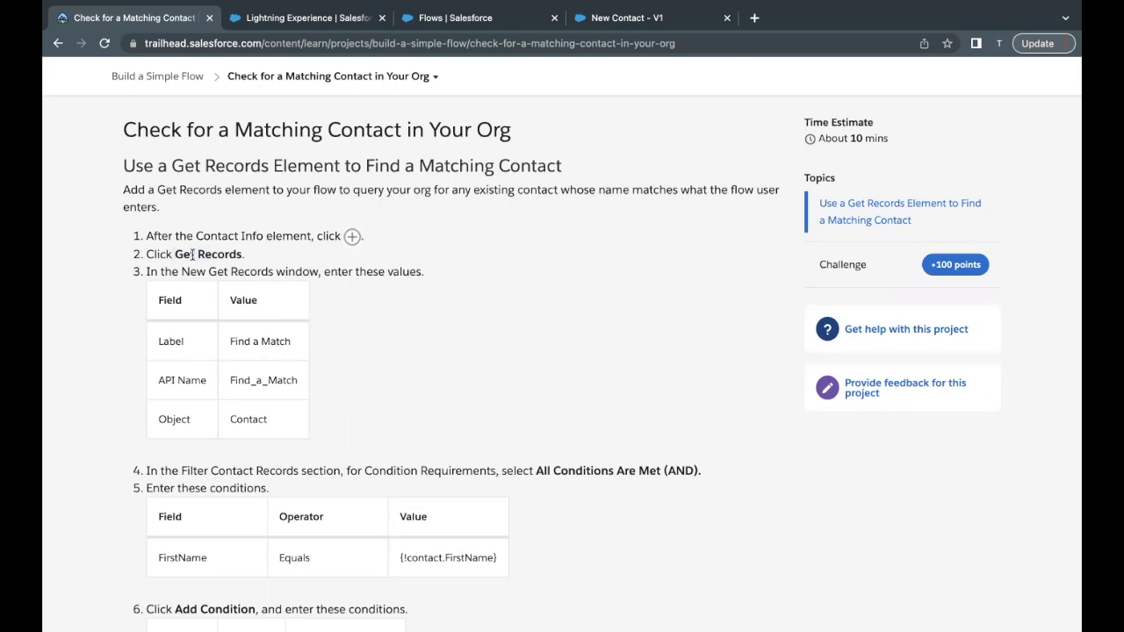
left_click_drag(175, 254, 272, 261)
left_click(600, 21)
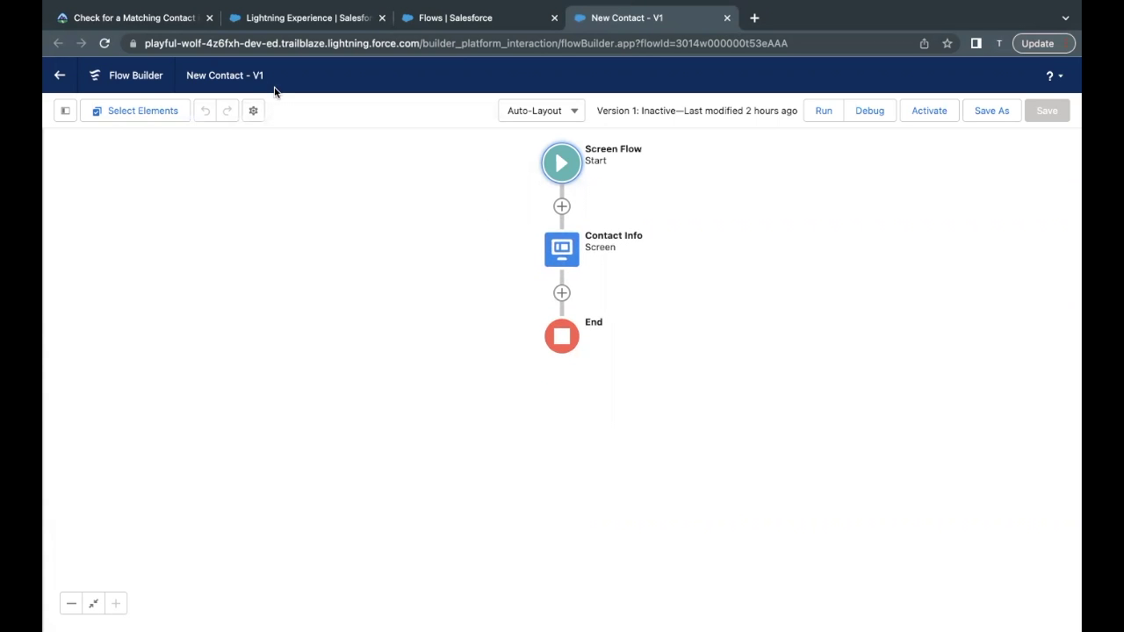
left_click(154, 26)
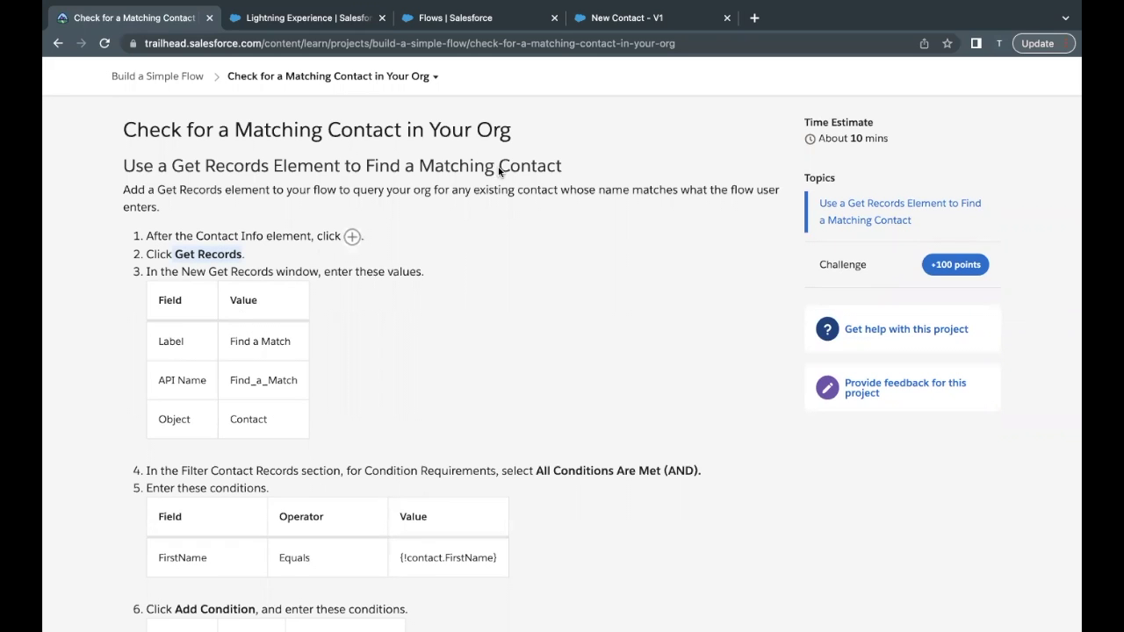
left_click_drag(229, 343, 294, 347)
left_click(626, 18)
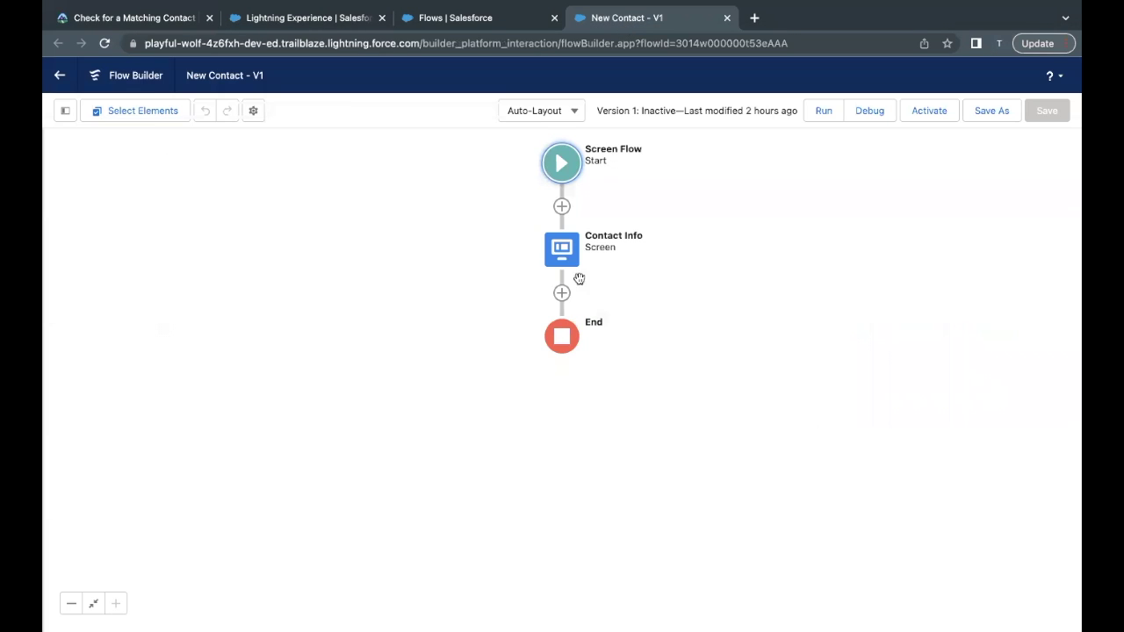
Step: Add a Get Records element labelled 'Find a Match' after Contact Info, querying the Contact object
left_click(562, 294)
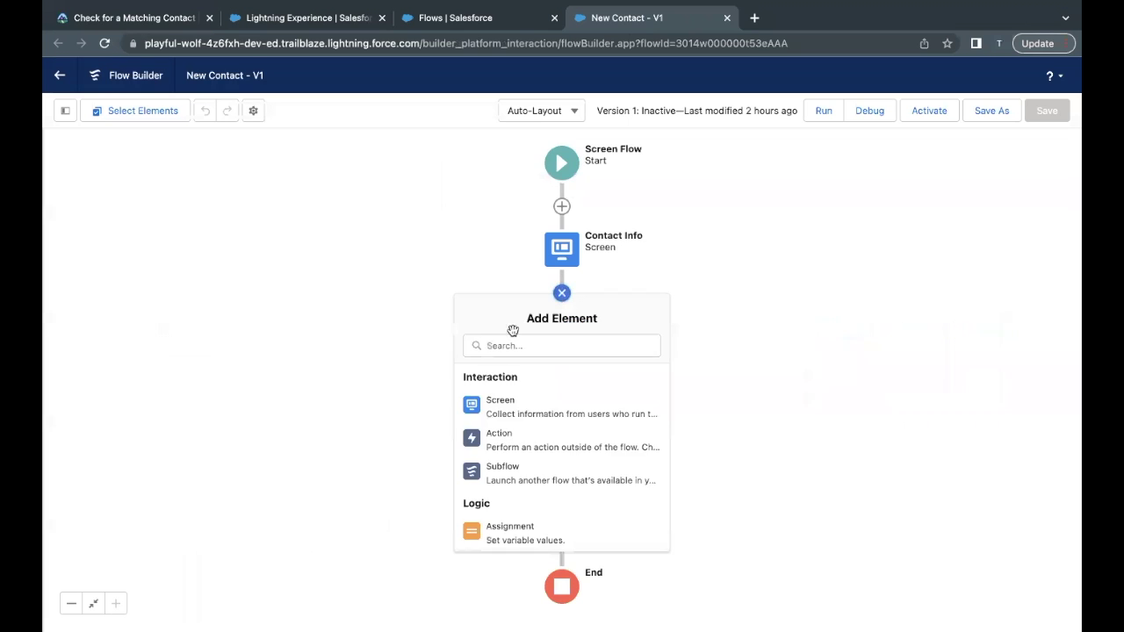
scroll(491, 437, "down", 5)
scroll(492, 436, "down", 3)
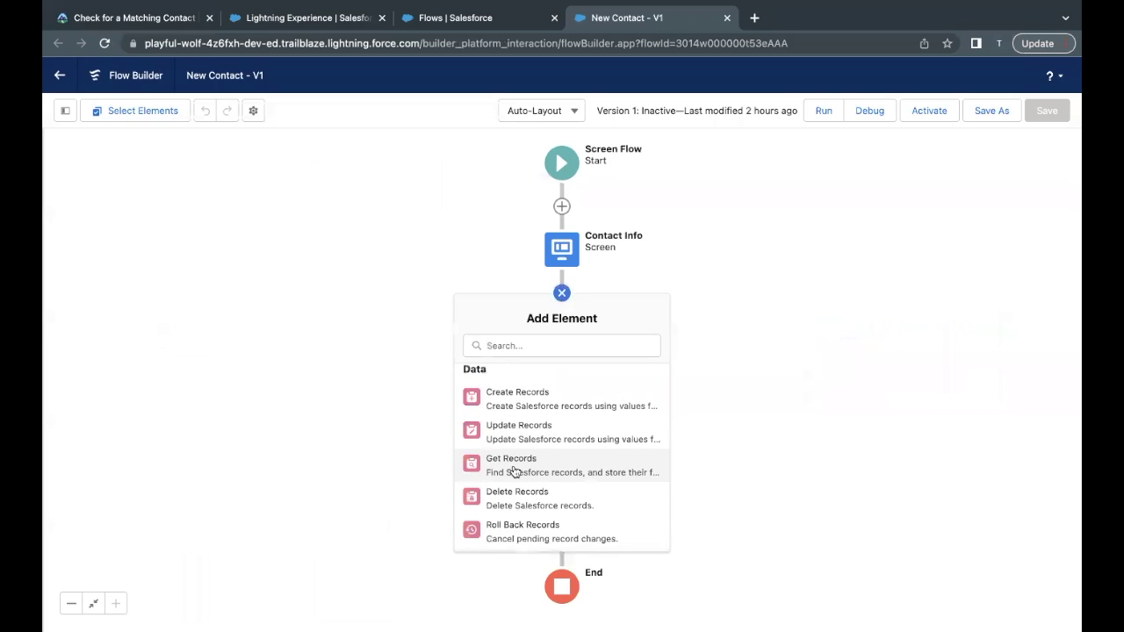
left_click(515, 471)
type("Find a Match")
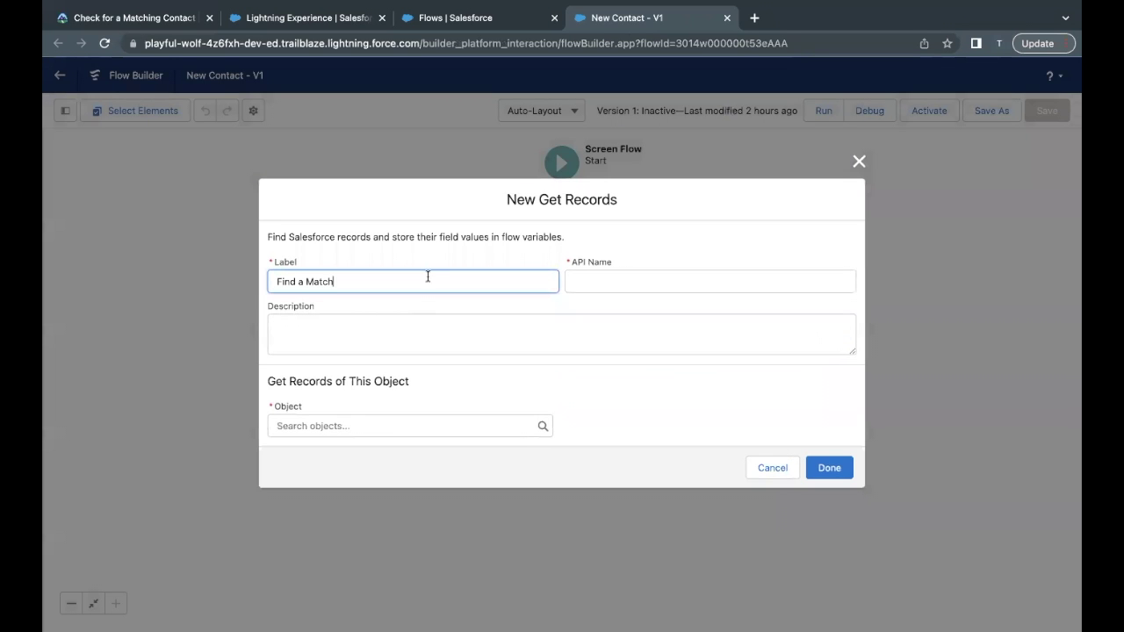
left_click(627, 271)
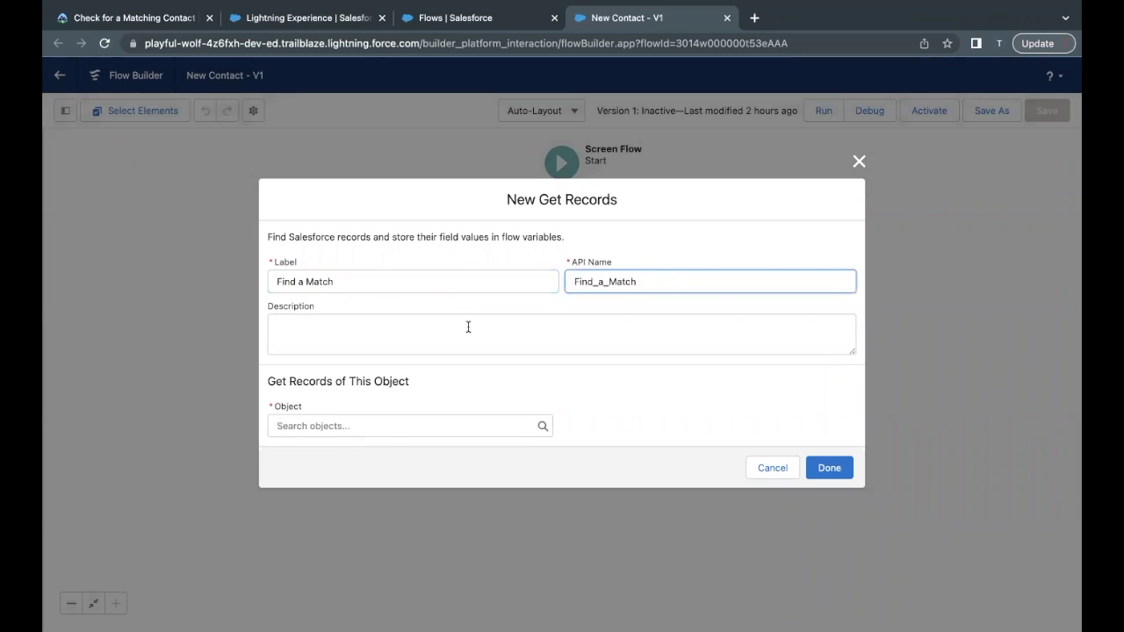
left_click(381, 431)
type("Cont")
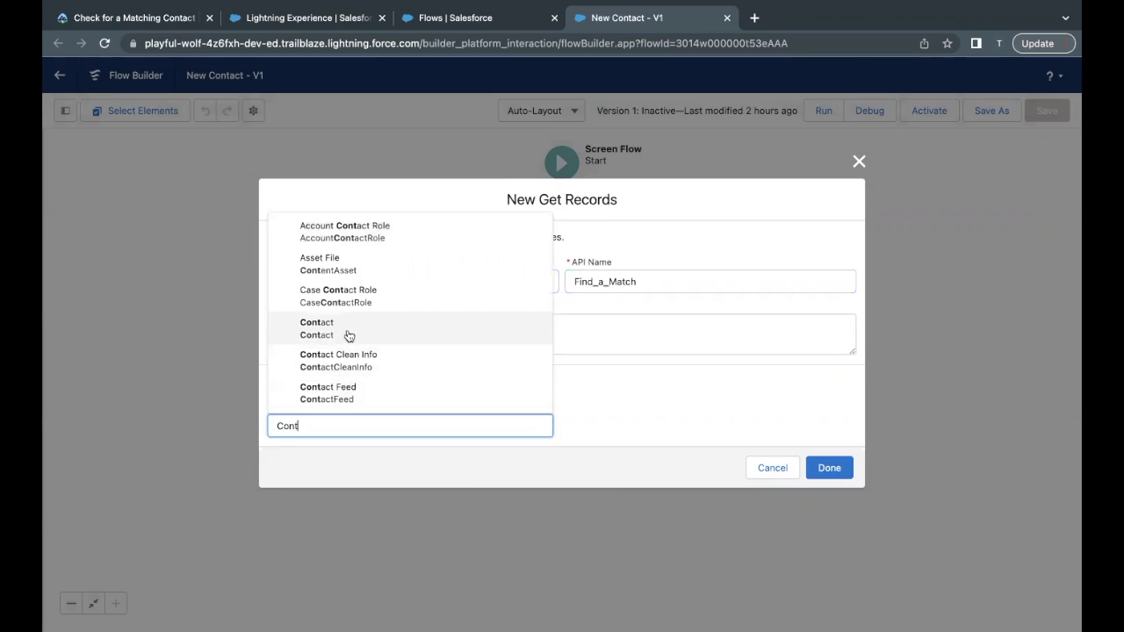
left_click(348, 329)
Step: Review the element's settings, then bring up Trailhead's filter-condition instructions
scroll(452, 392, "down", 2)
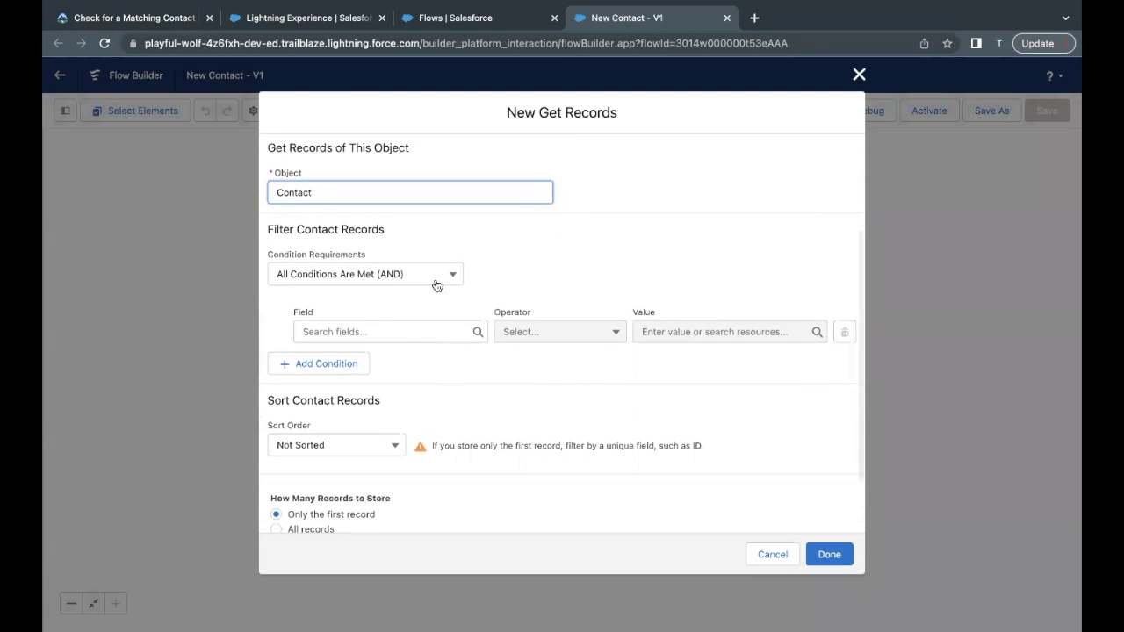
scroll(406, 332, "down", 2)
scroll(406, 332, "up", 2)
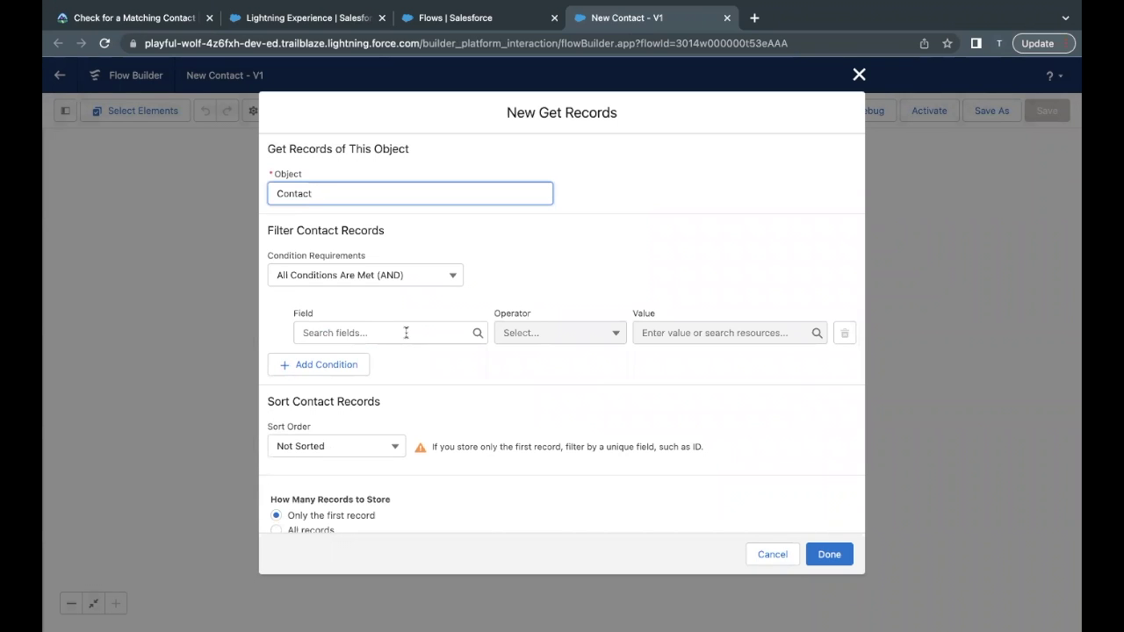
scroll(406, 332, "up", 3)
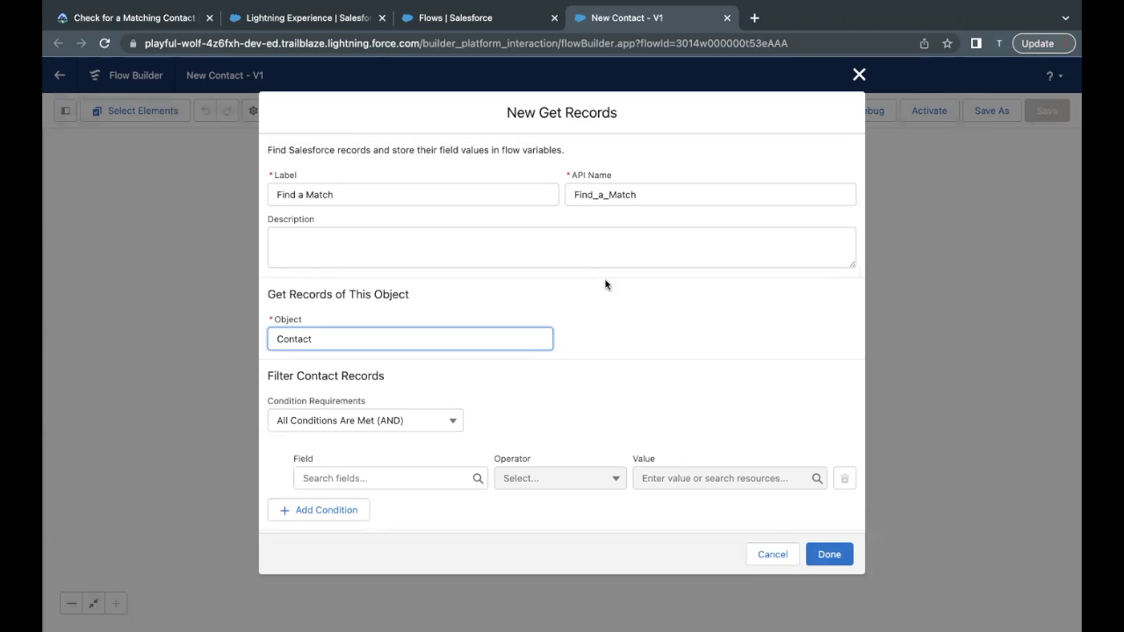
scroll(606, 285, "down", 2)
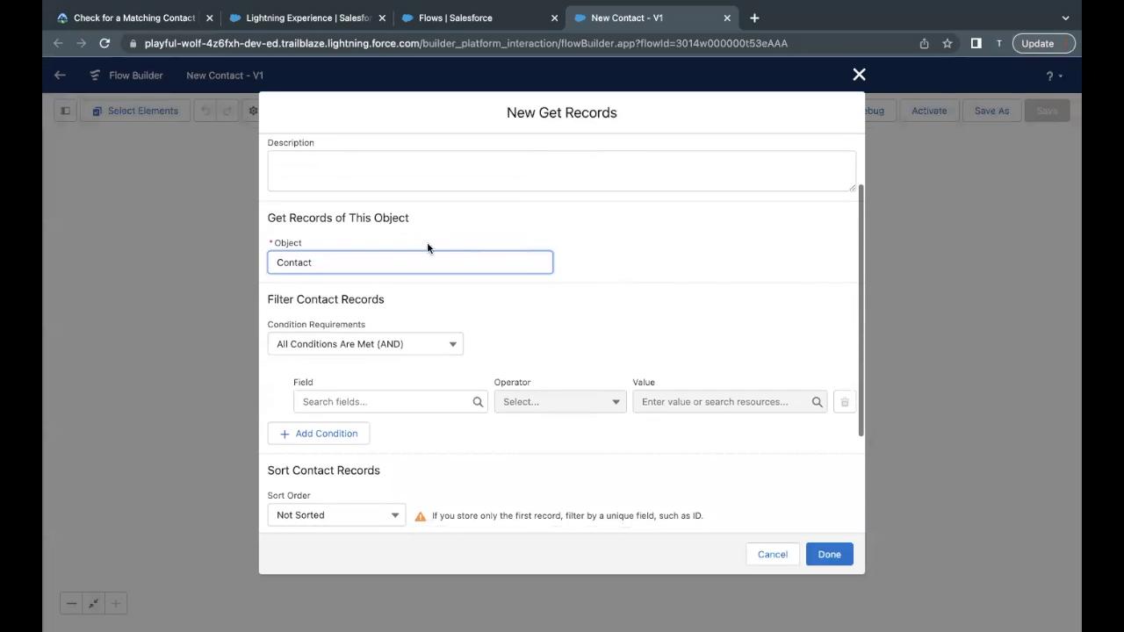
left_click(151, 19)
scroll(307, 295, "down", 3)
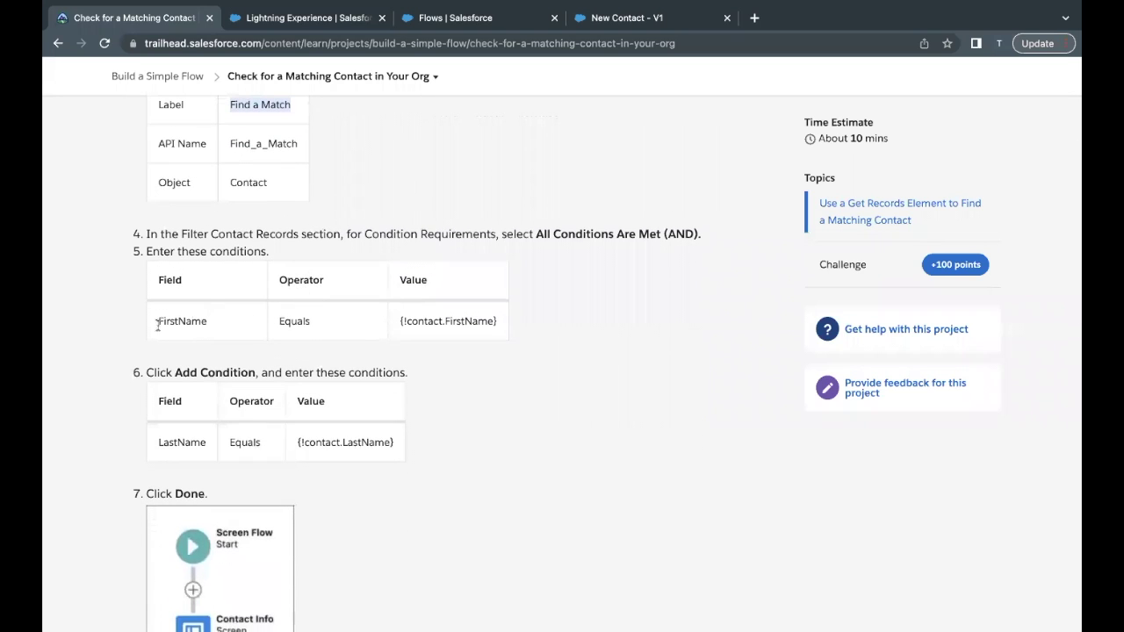
Step: Set the first filter condition's field to FirstName with operator Equals
left_click_drag(157, 321, 205, 322)
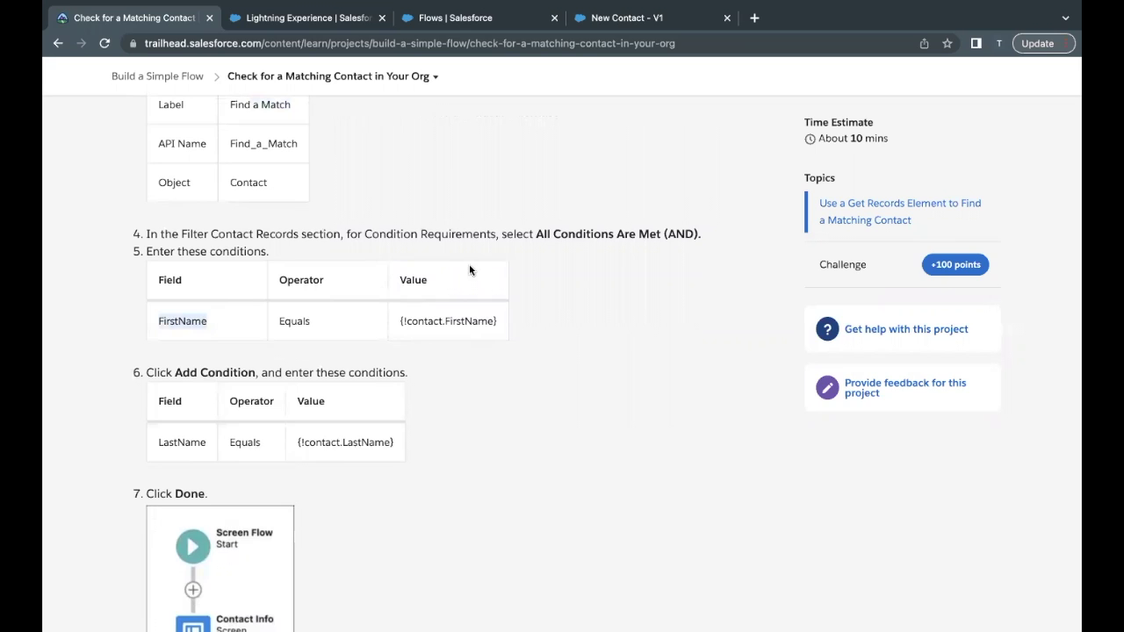
left_click(582, 28)
scroll(402, 364, "down", 2)
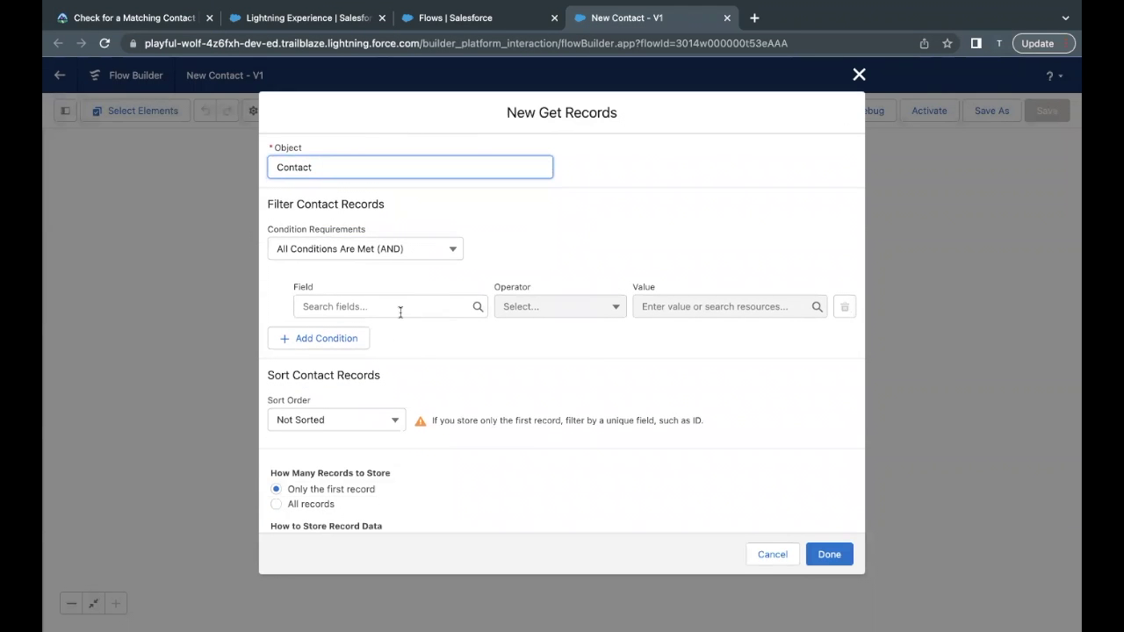
left_click(400, 311)
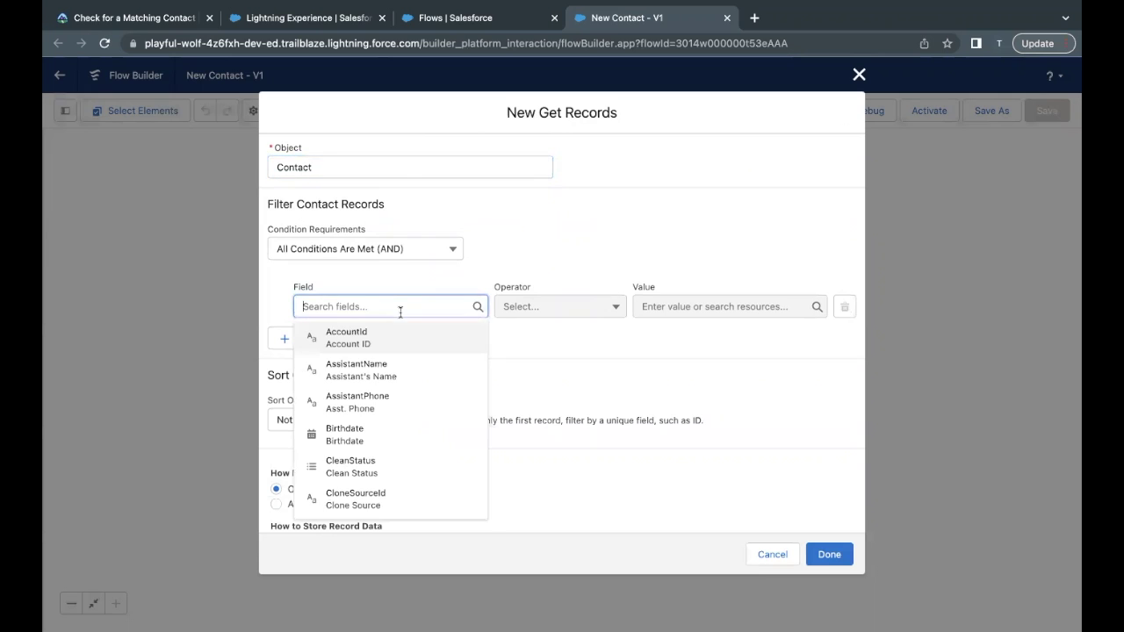
type("fir")
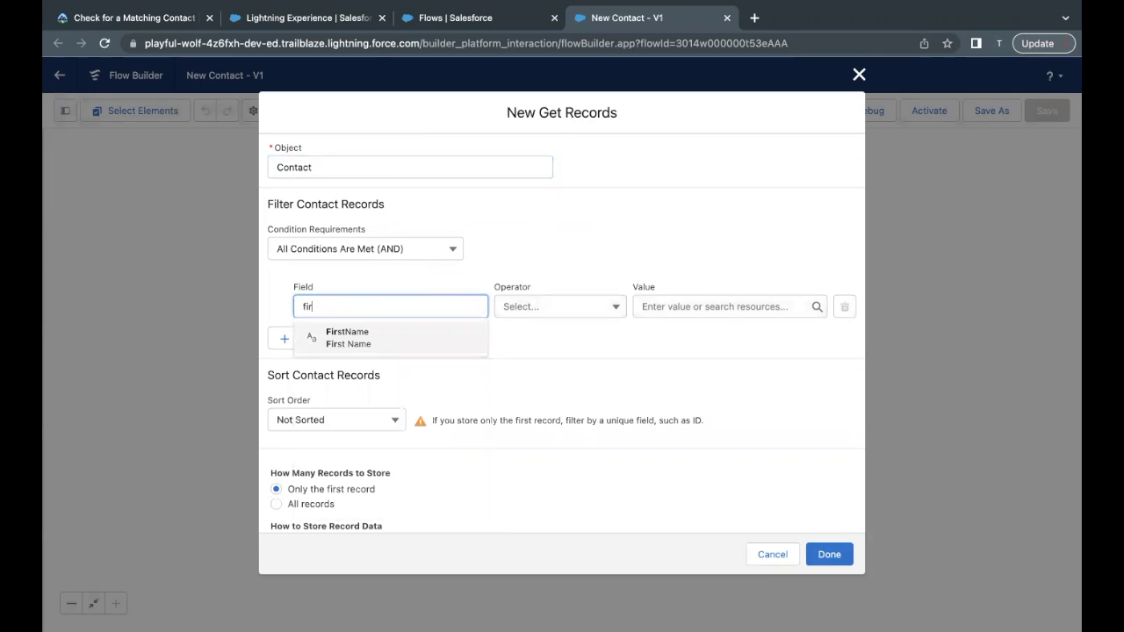
left_click(463, 341)
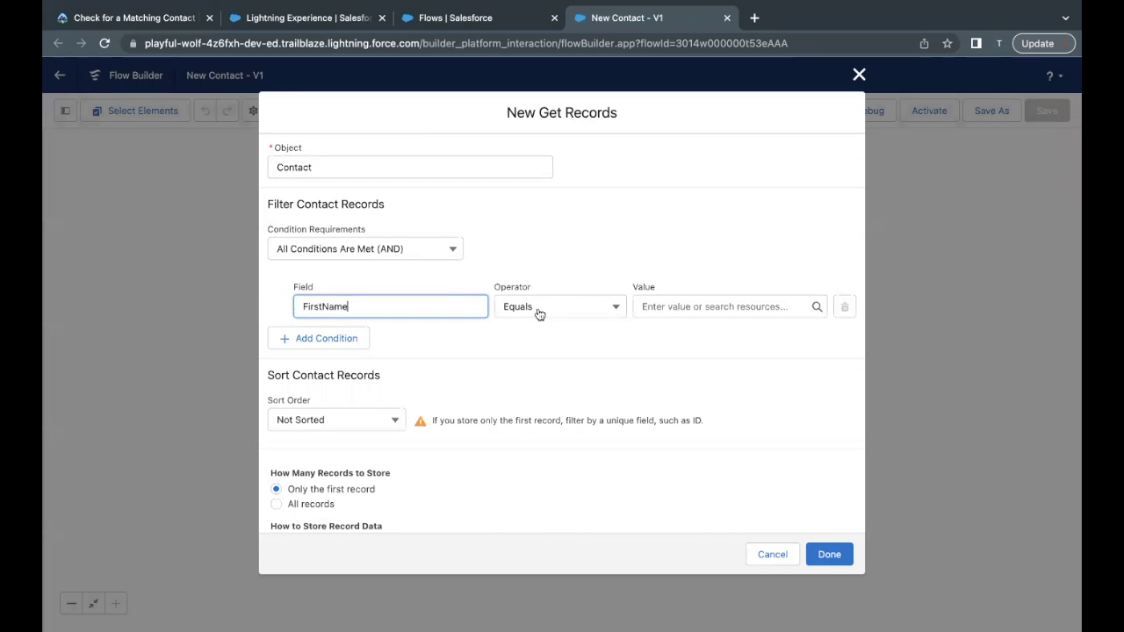
Step: Set the FirstName condition's value to {!contact.FirstName}
left_click(695, 305)
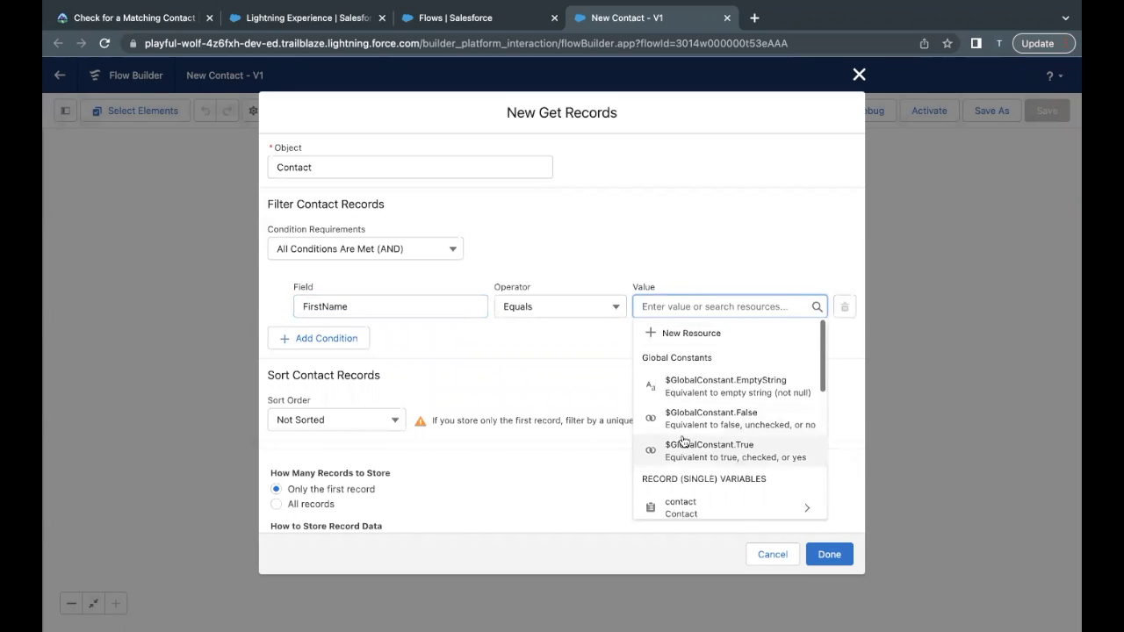
scroll(689, 447, "down", 1)
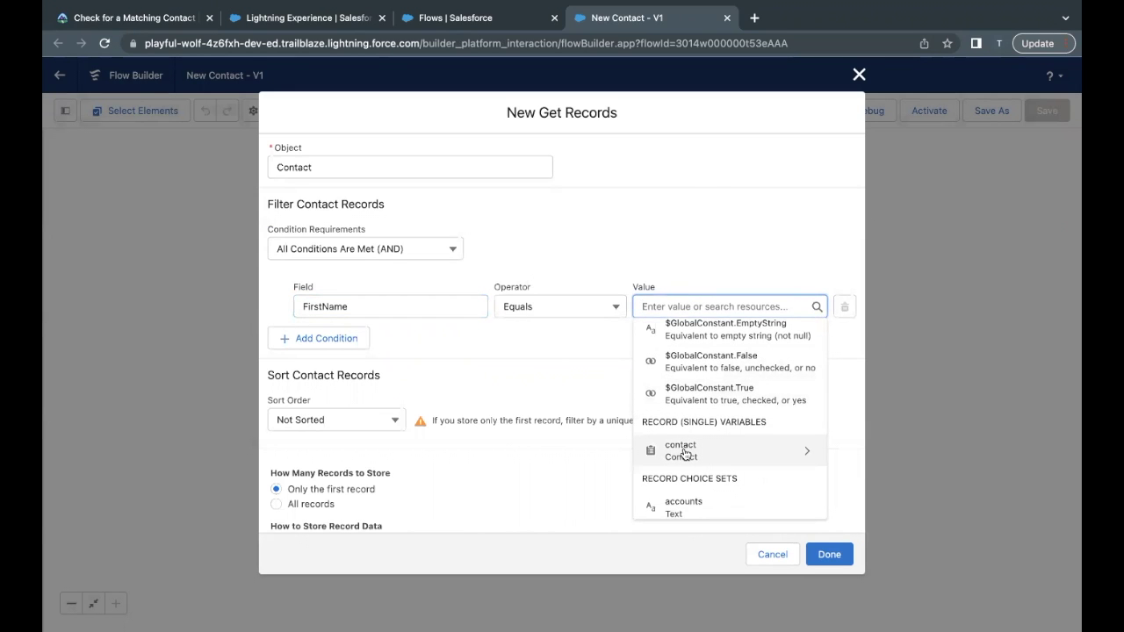
left_click(684, 453)
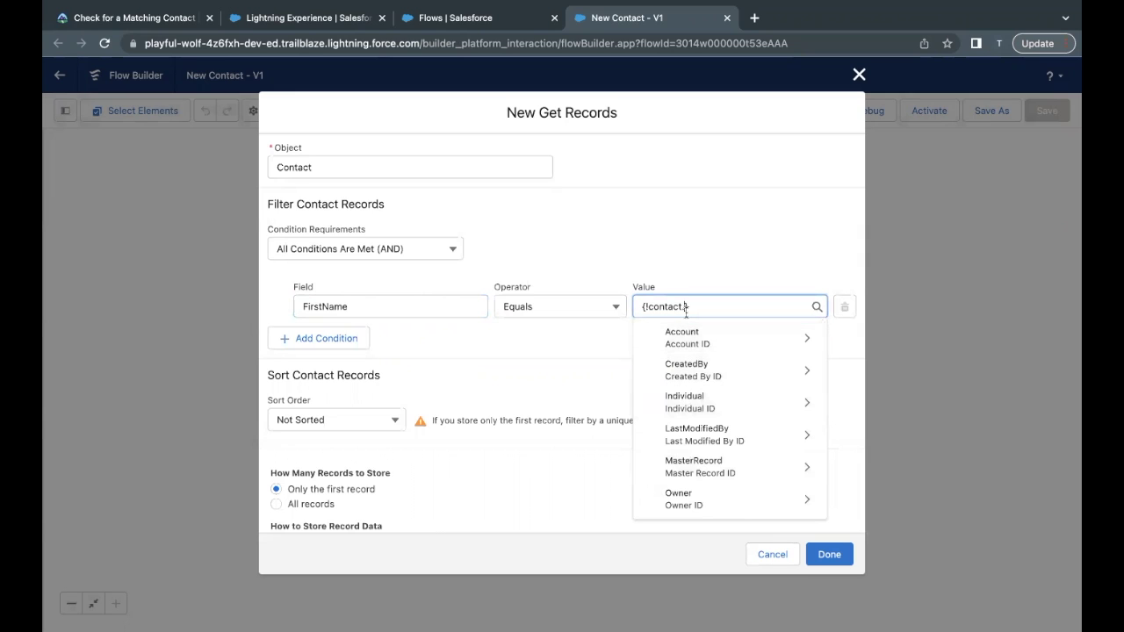
type("First")
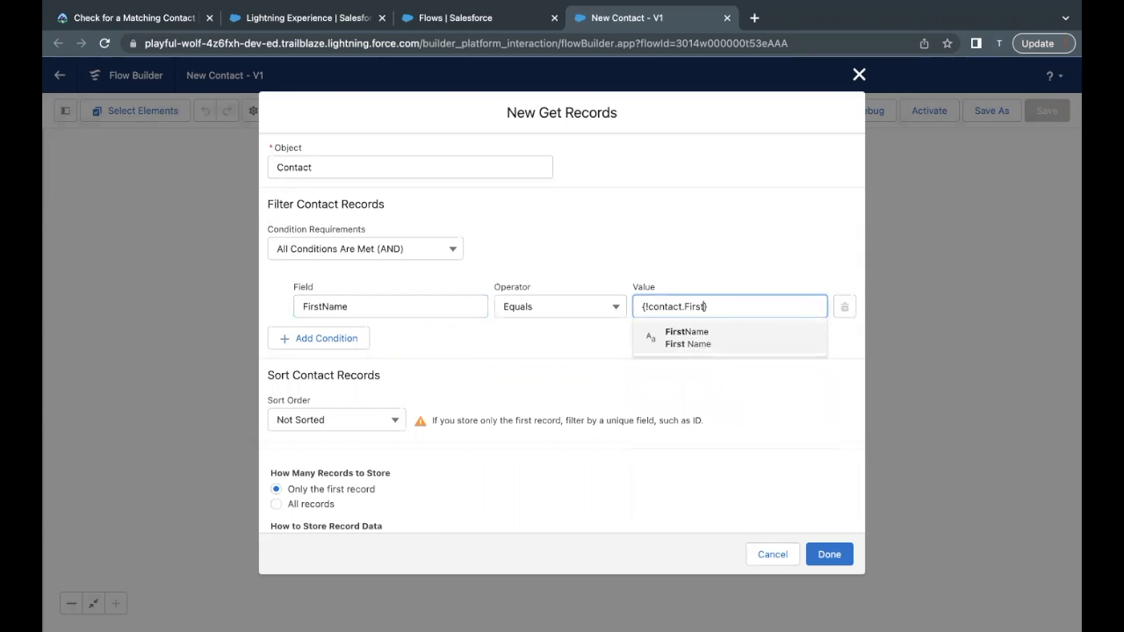
left_click(673, 346)
scroll(533, 317, "up", 2)
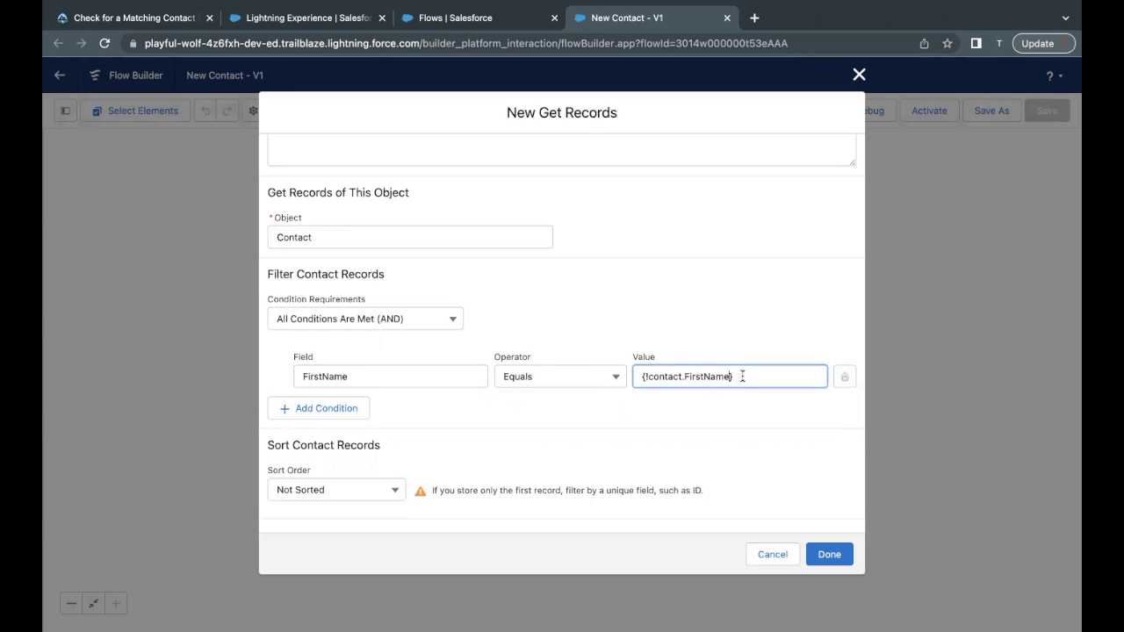
left_click_drag(730, 376, 639, 373)
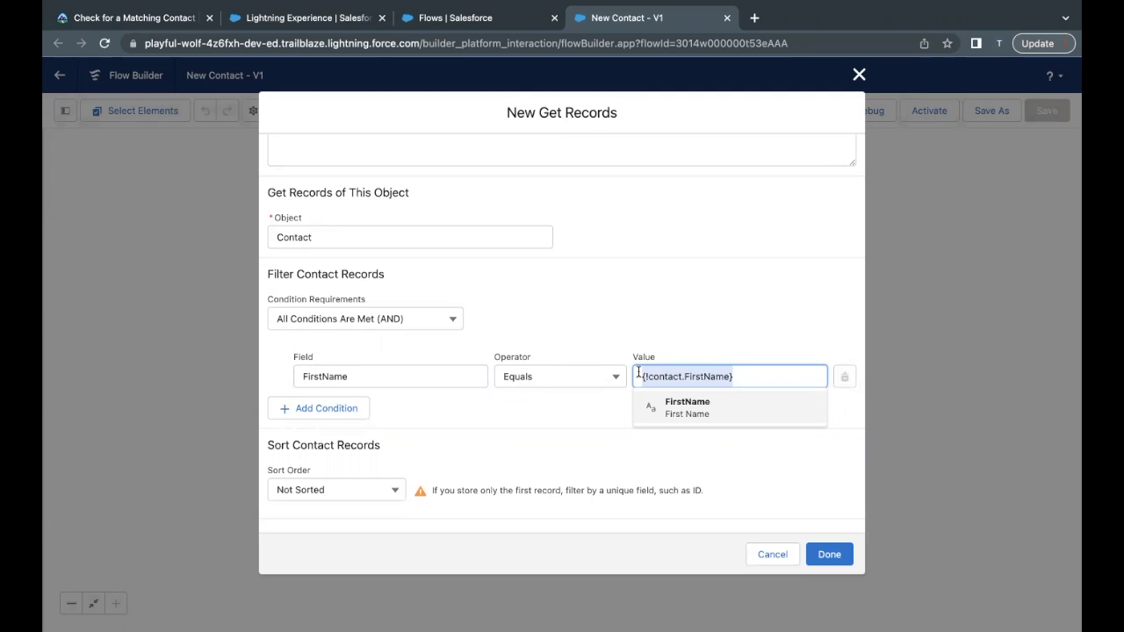
left_click(643, 340)
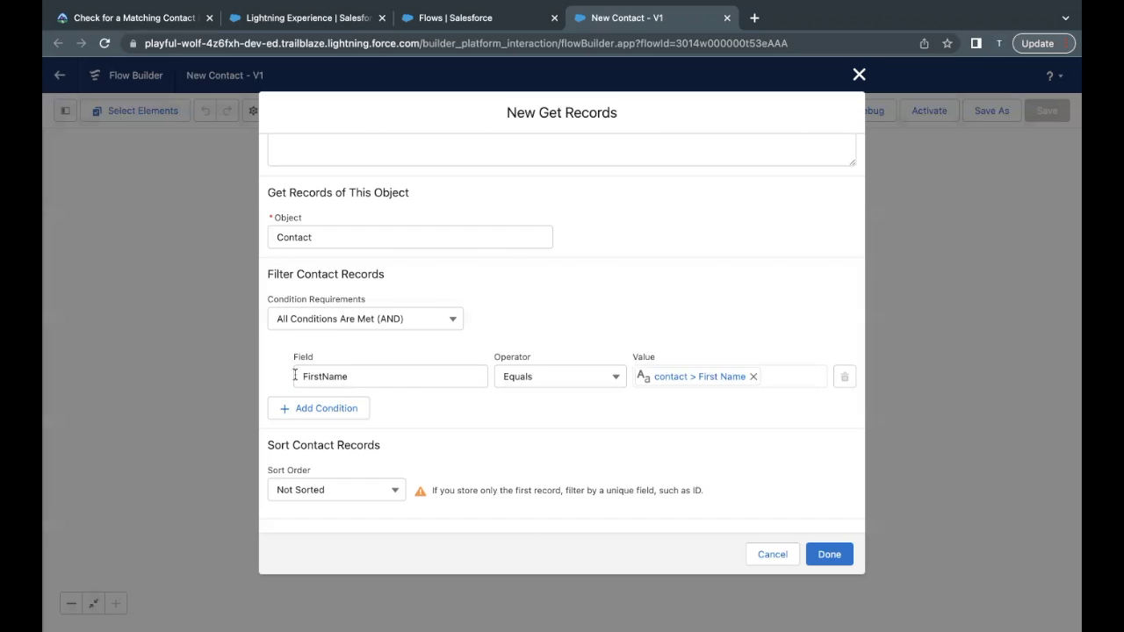
left_click_drag(297, 376, 346, 375)
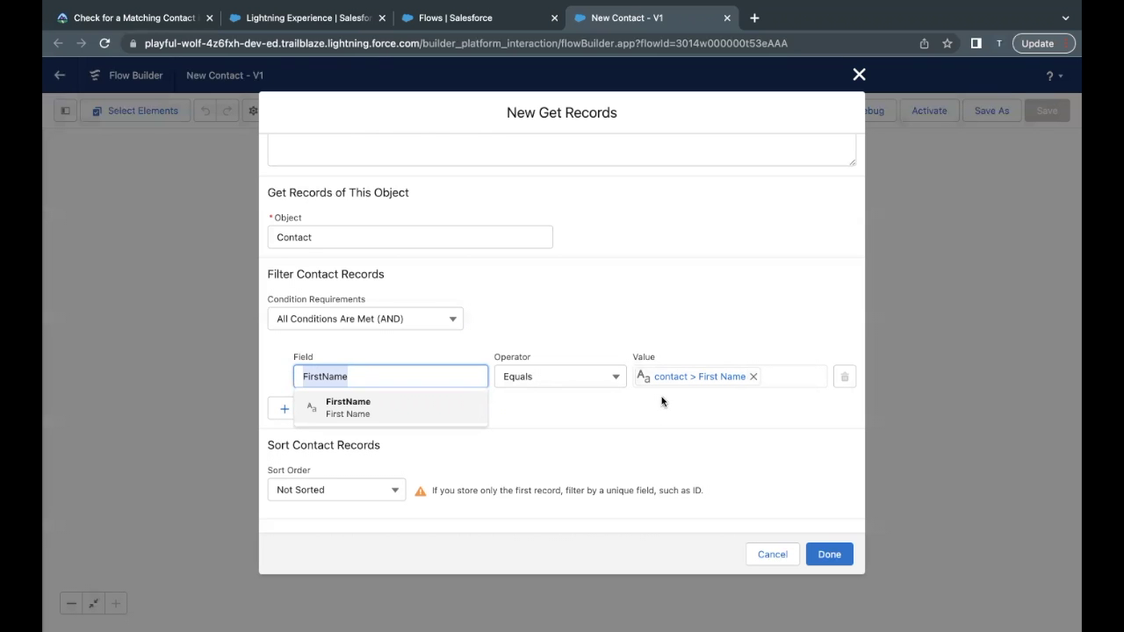
left_click(639, 424)
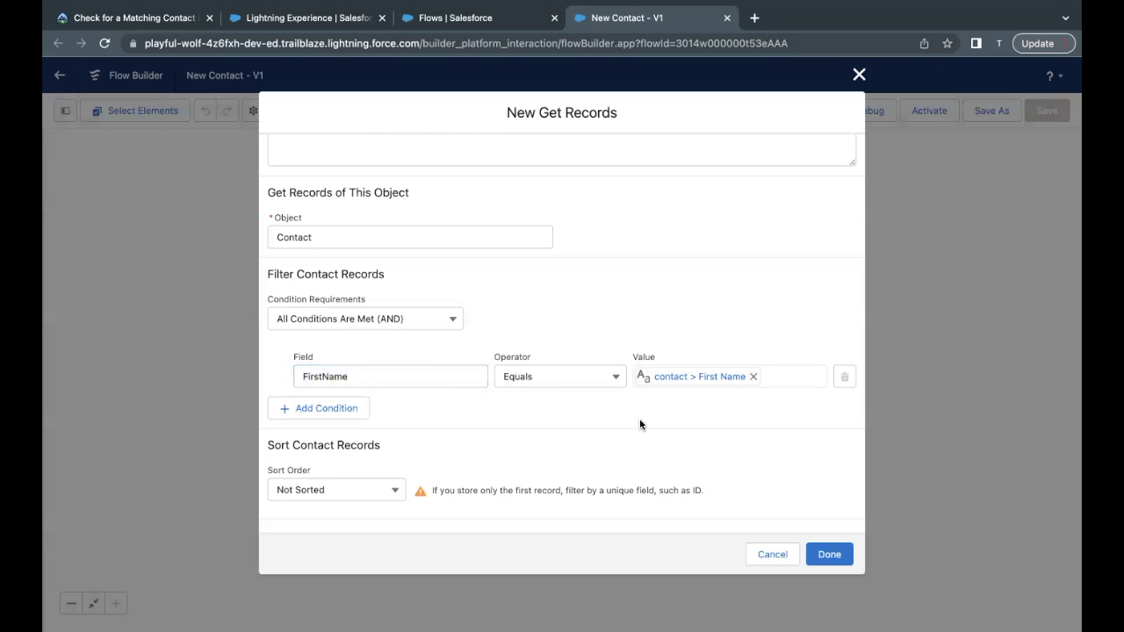
Step: Add a second filter condition on the LastName field, per the Trailhead instructions
left_click(141, 18)
scroll(315, 389, "down", 1)
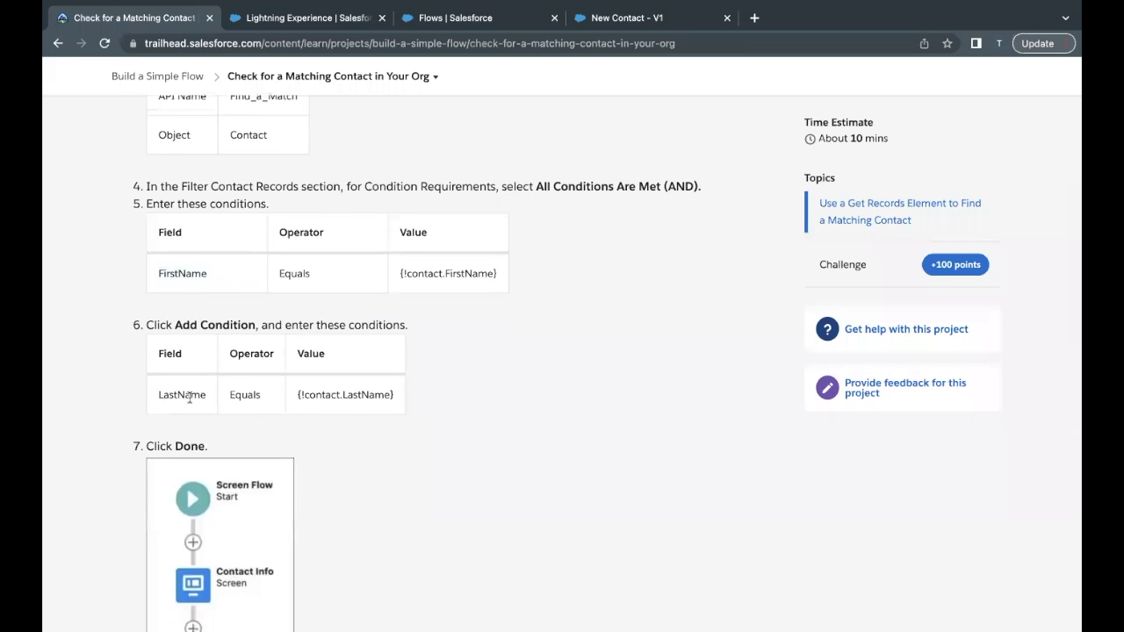
left_click_drag(154, 396, 218, 403)
left_click(627, 17)
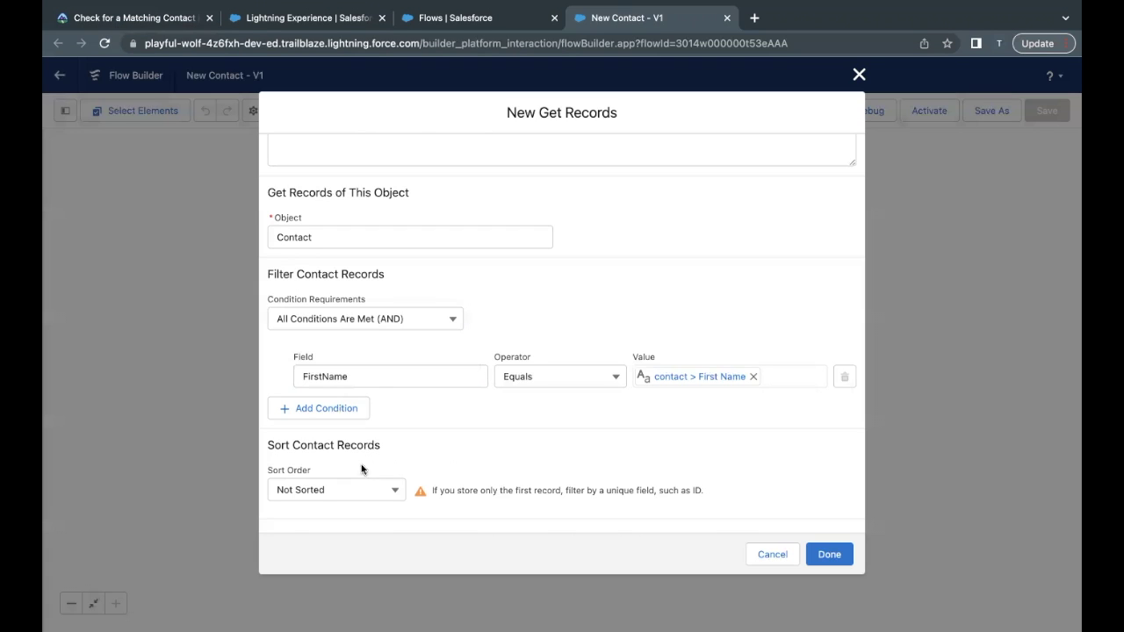
left_click(350, 408)
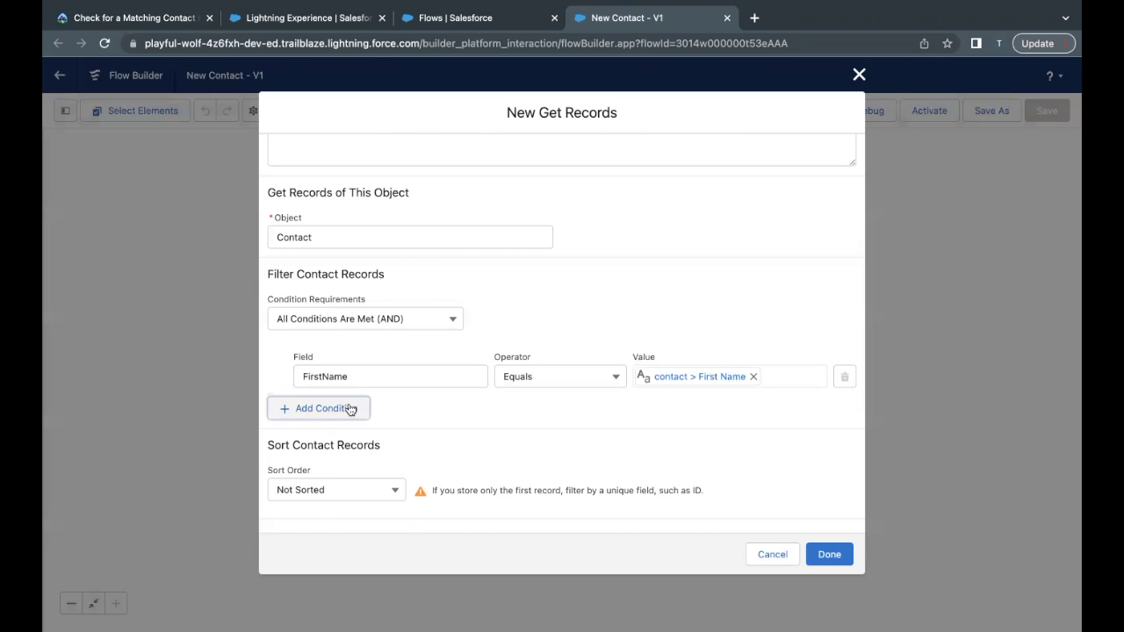
left_click(349, 422)
type("Las")
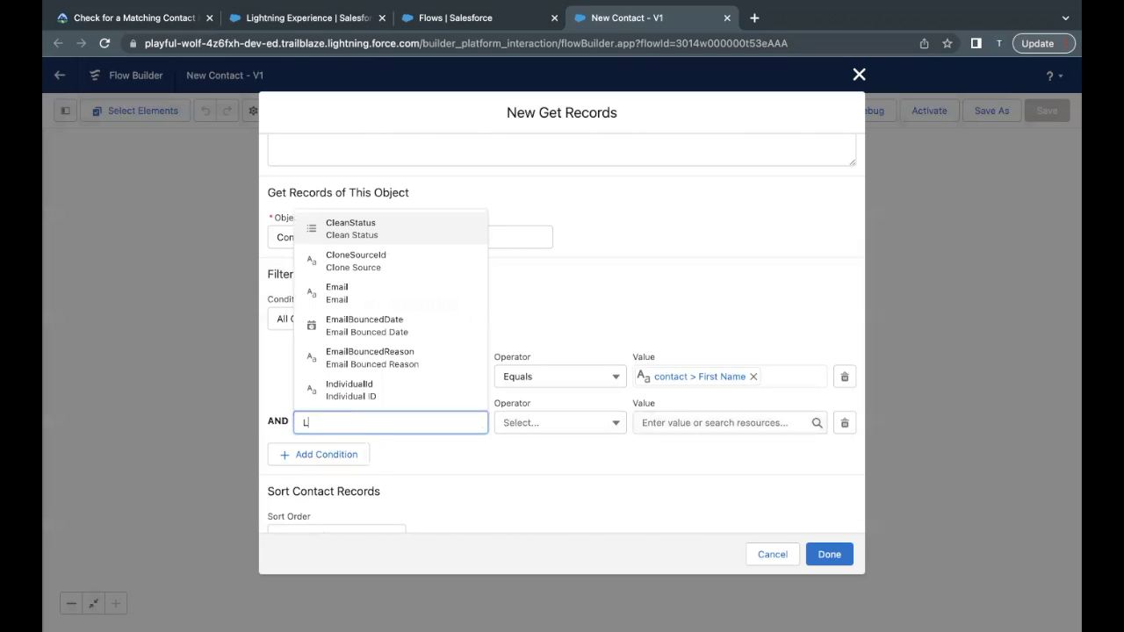
left_click(363, 387)
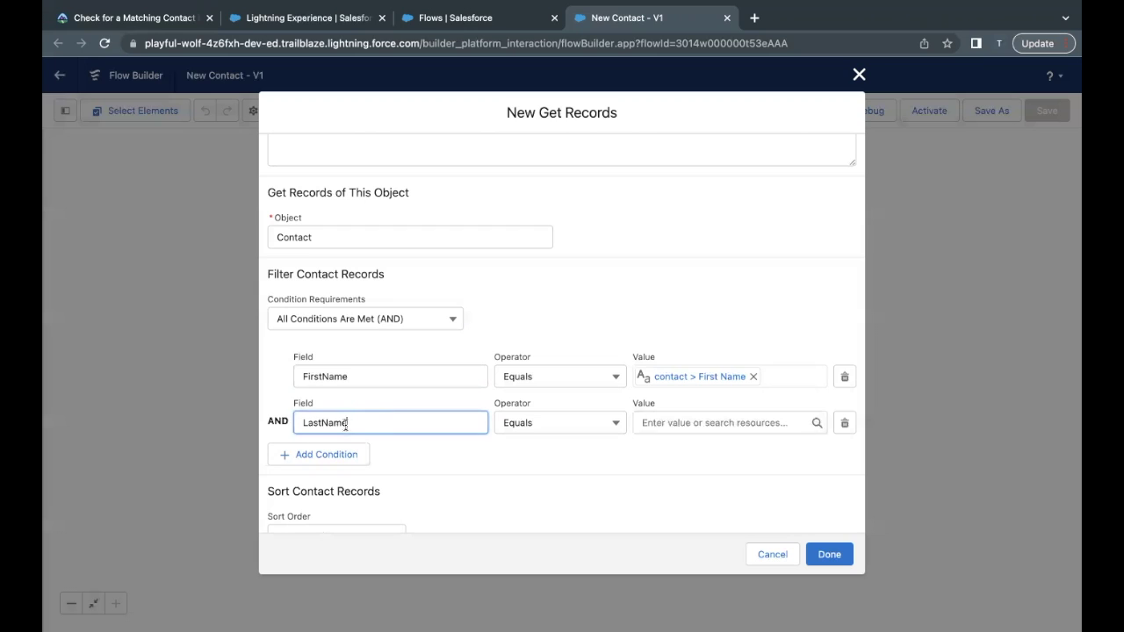
left_click_drag(349, 424, 298, 425)
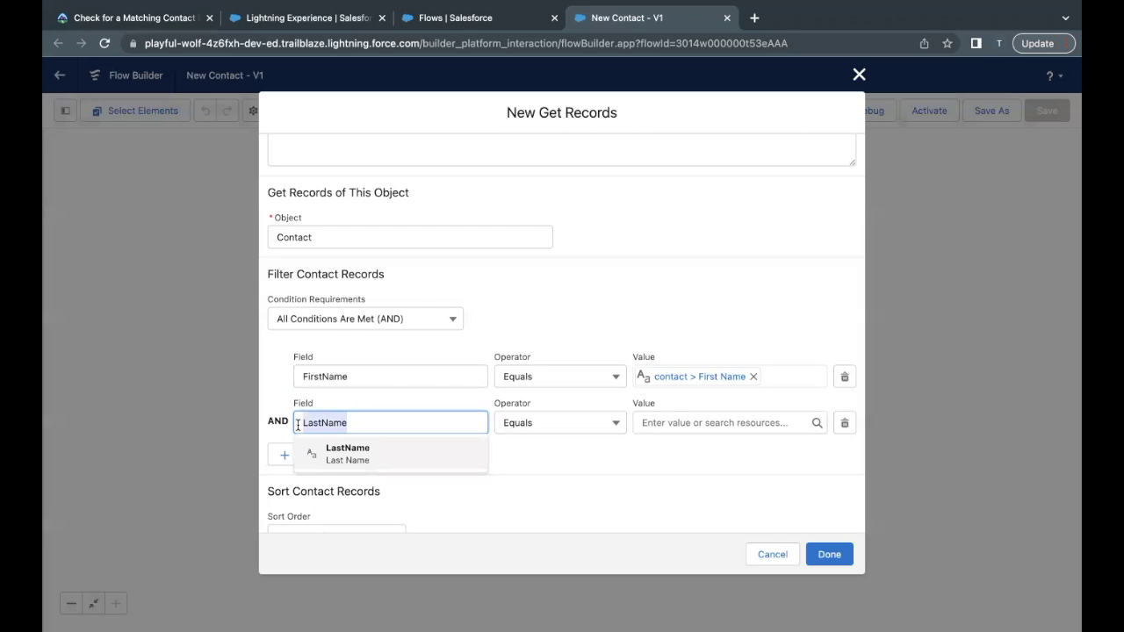
left_click(345, 407)
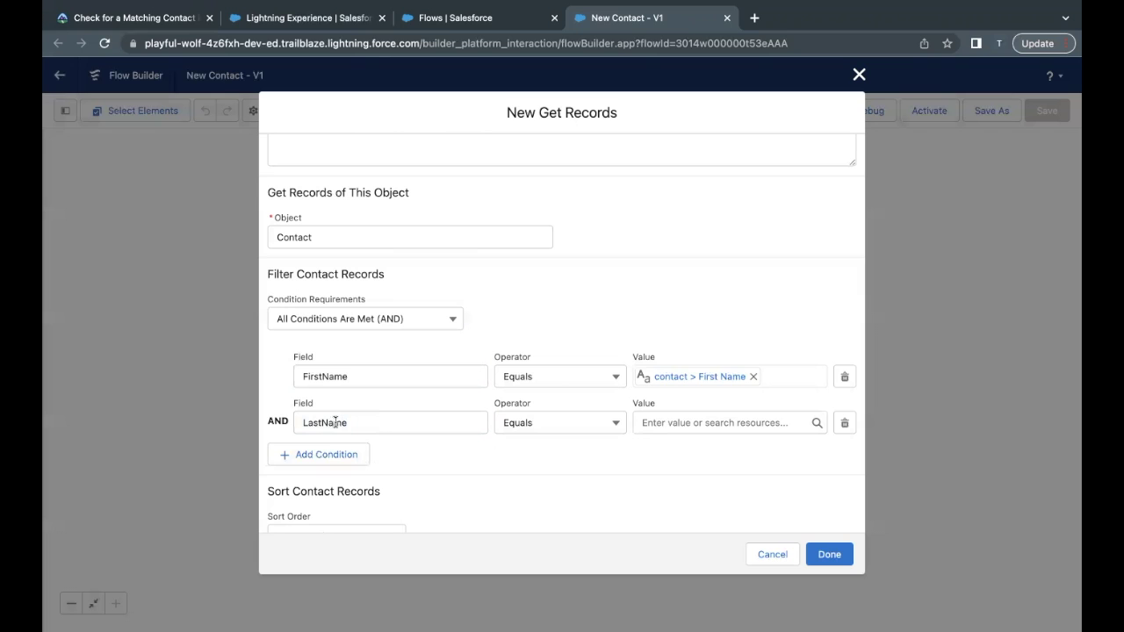
Step: Set the LastName condition's value to {!contact.LastName}
left_click(678, 423)
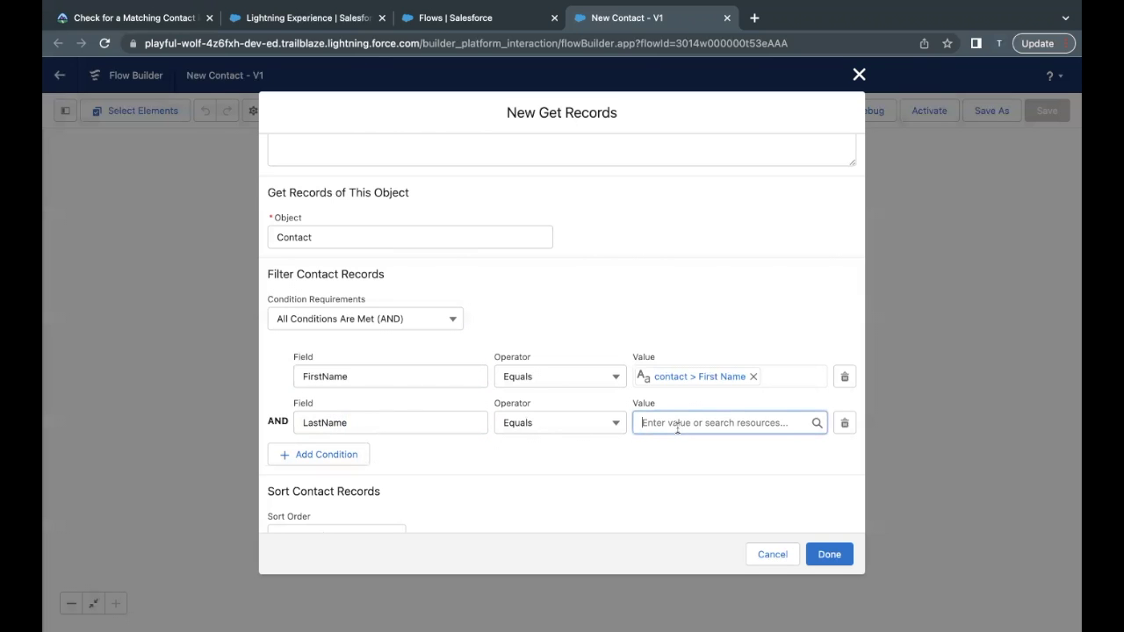
left_click(694, 401)
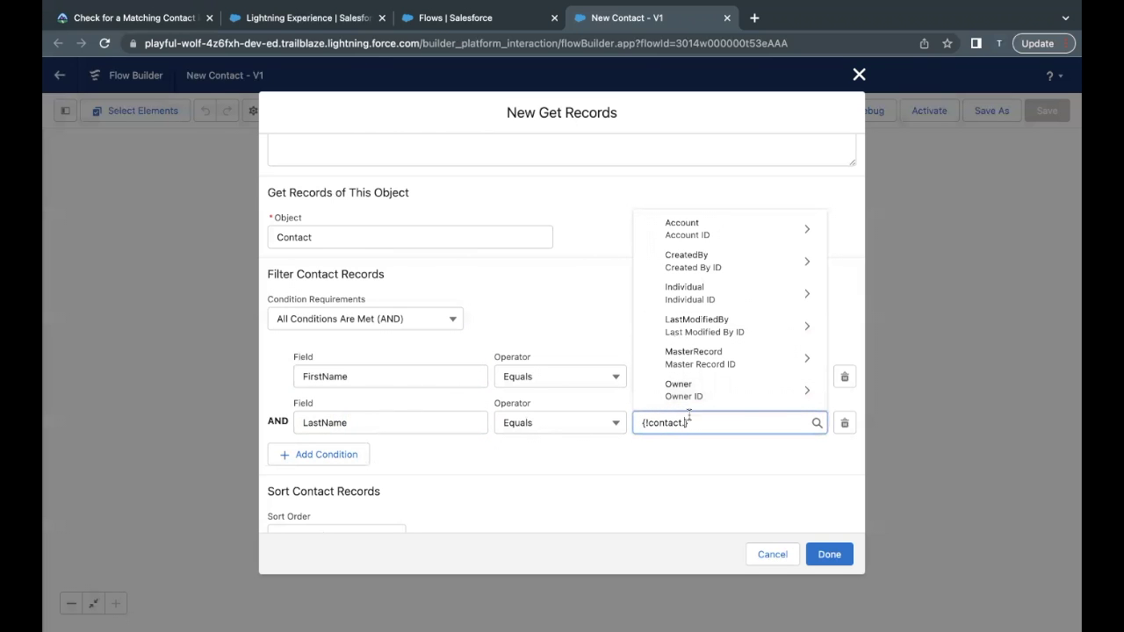
type("Las")
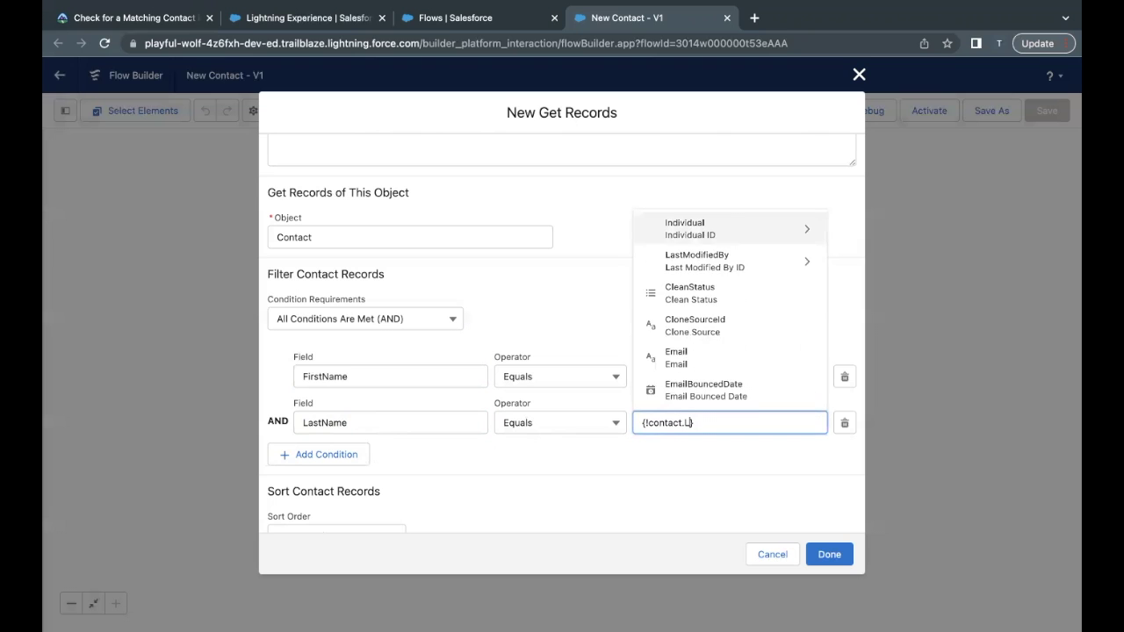
scroll(731, 351, "down", 2)
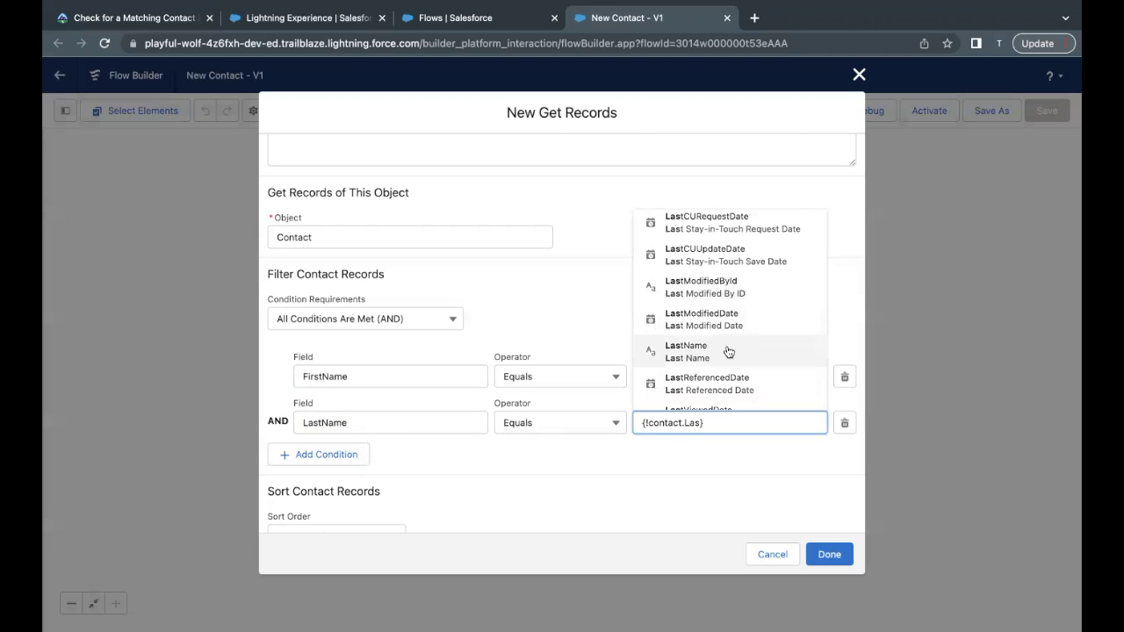
left_click(728, 351)
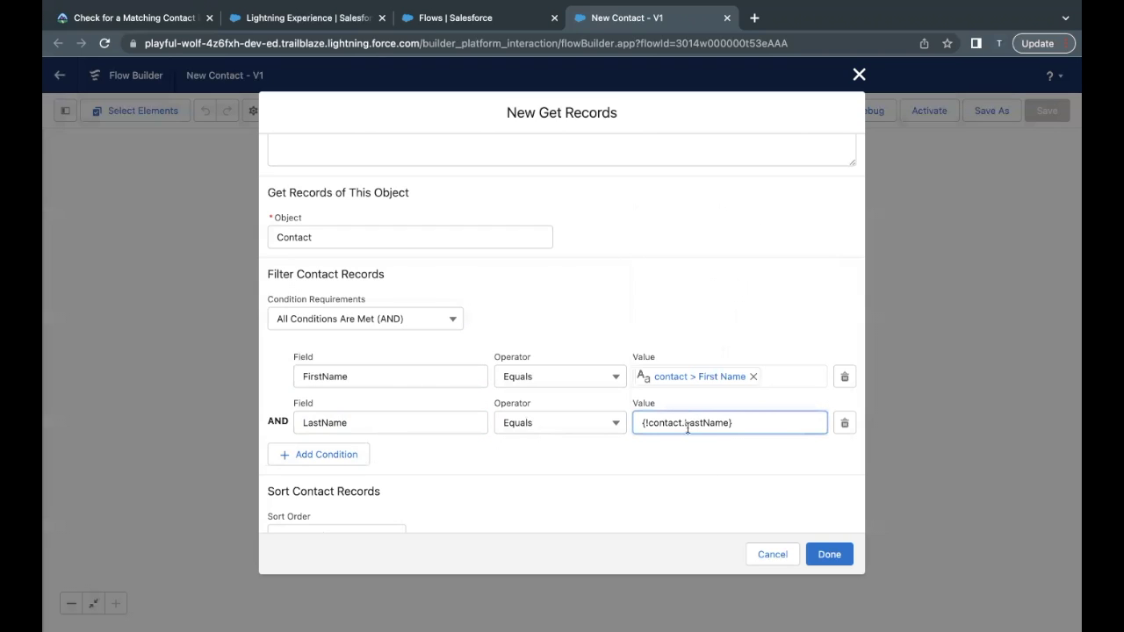
left_click(717, 459)
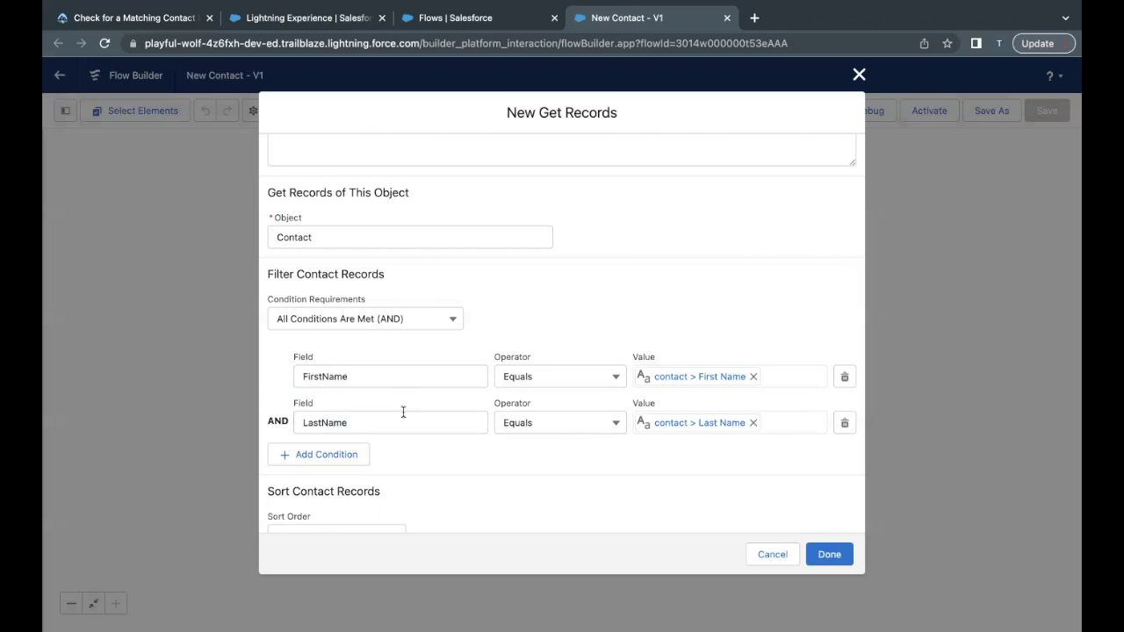
Step: Check the settings against Trailhead and finish the Find a Match element with Done
scroll(402, 409, "down", 1)
scroll(489, 423, "down", 1)
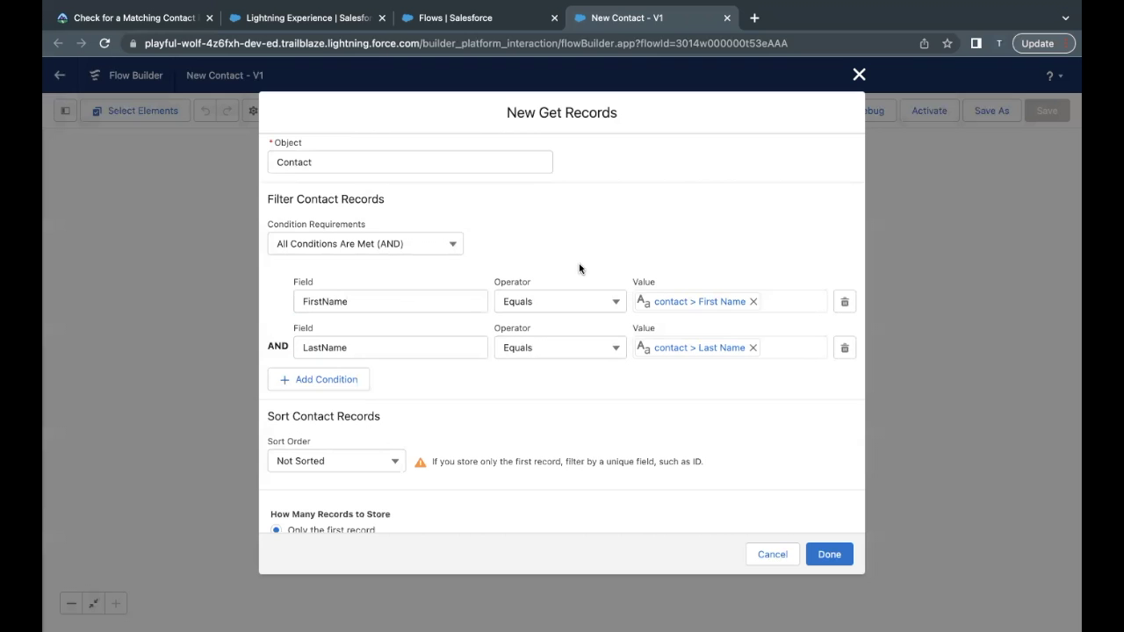
left_click(108, 19)
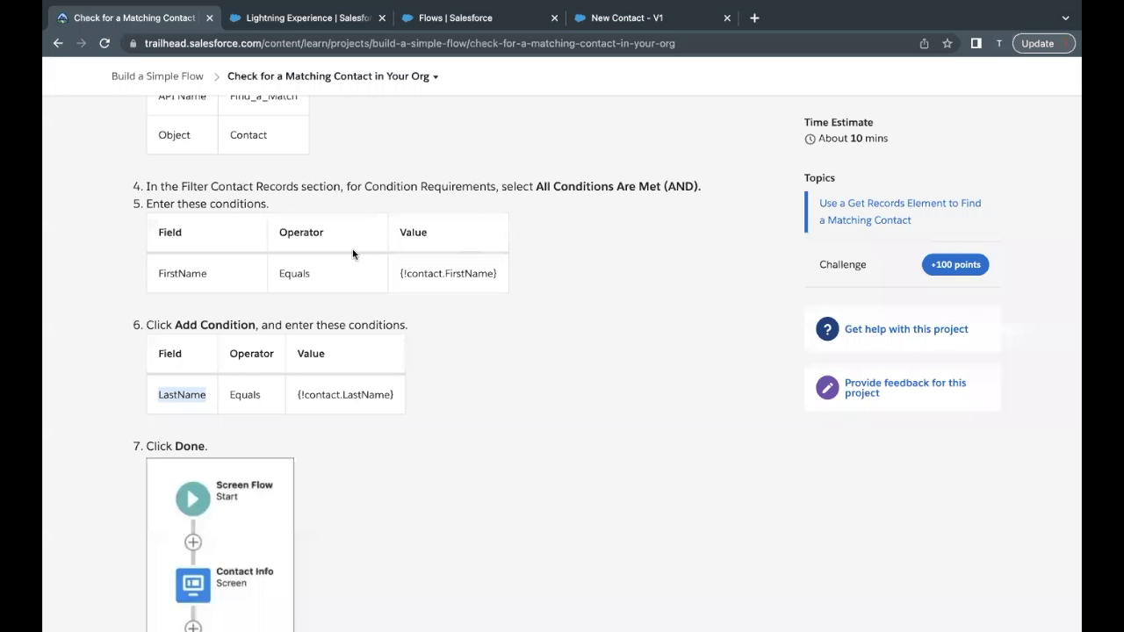
scroll(322, 487, "down", 5)
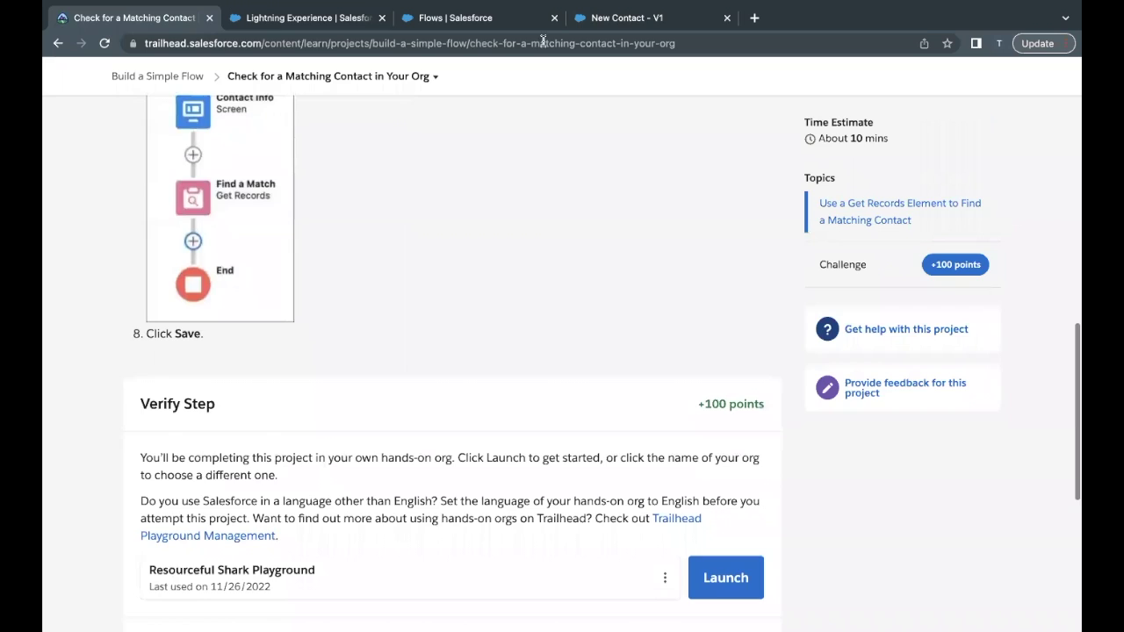
left_click(612, 19)
scroll(782, 523, "down", 2)
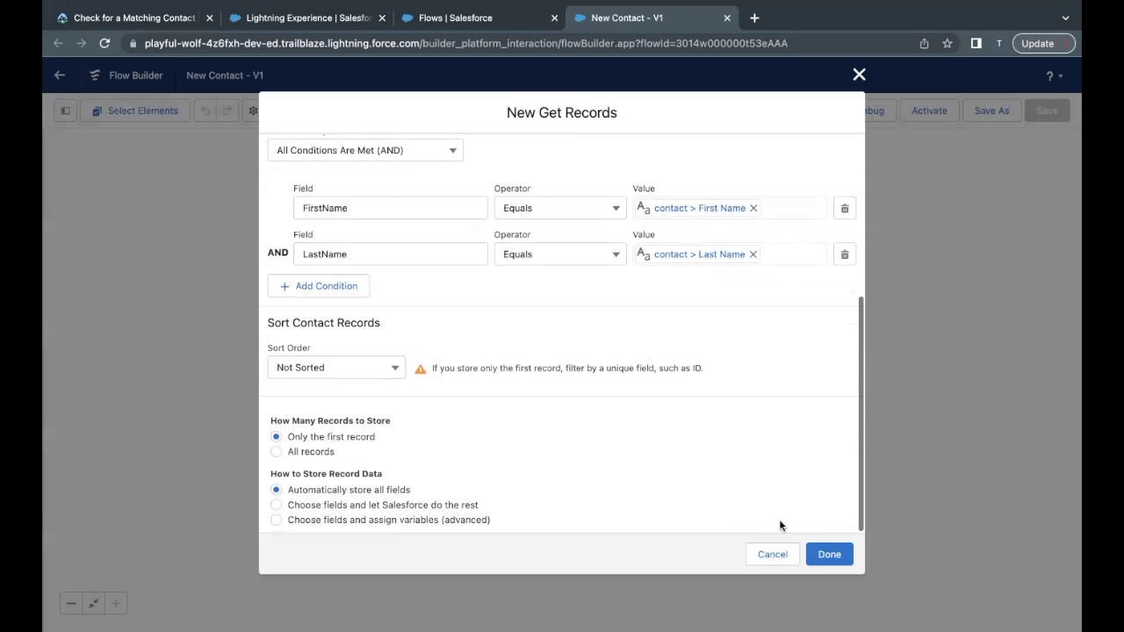
left_click(829, 554)
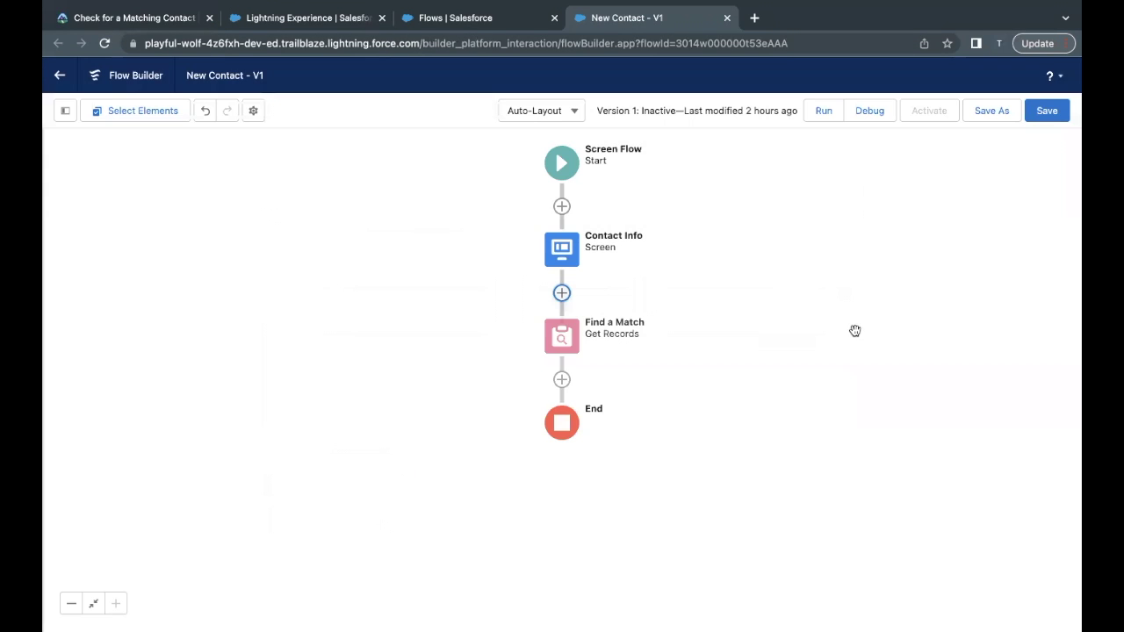
double_click(576, 256)
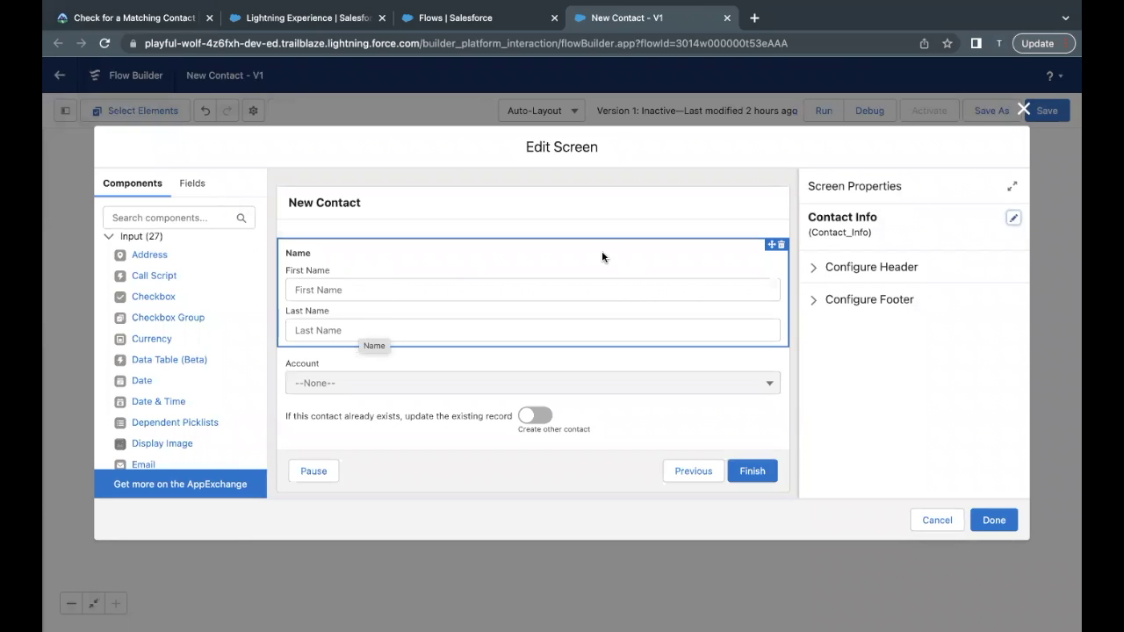
left_click(493, 296)
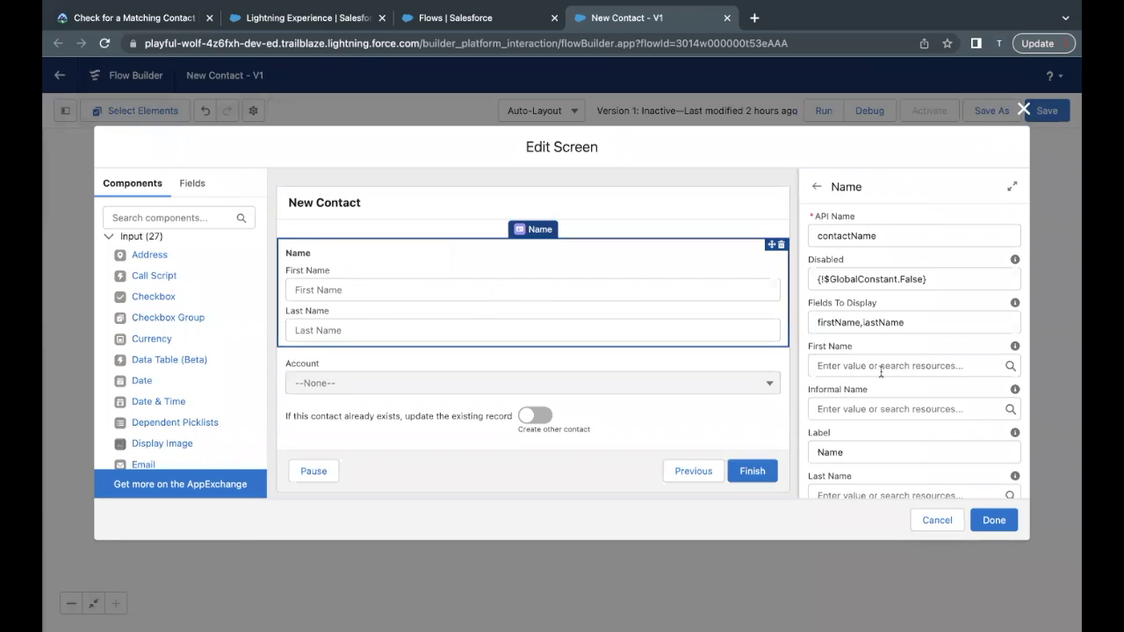
scroll(865, 428, "down", 10)
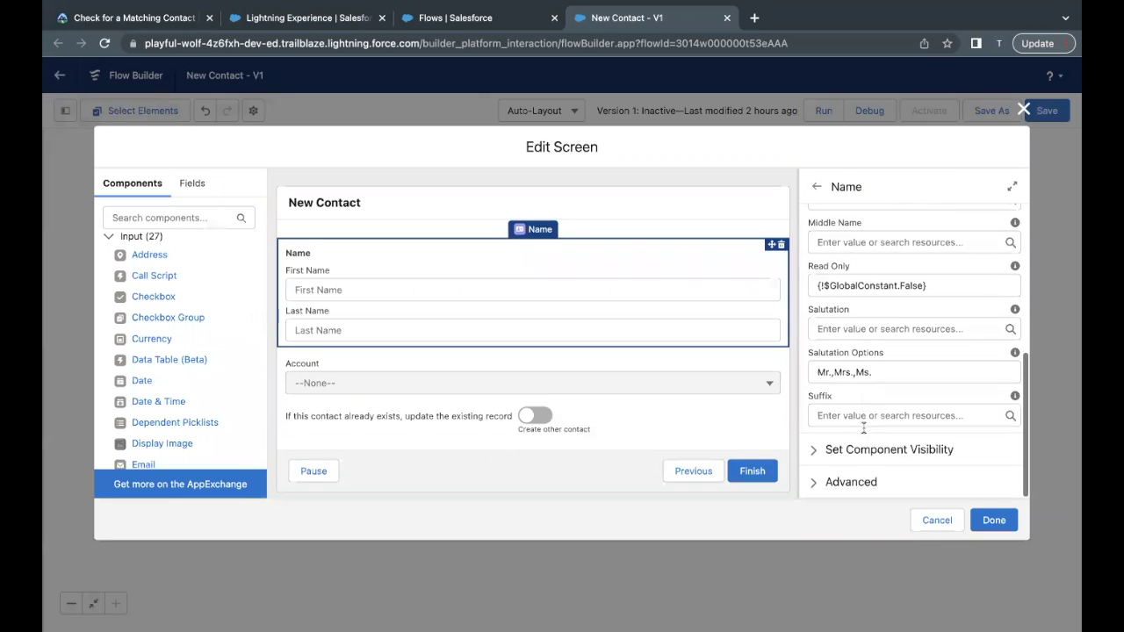
left_click(848, 482)
scroll(885, 388, "down", 10)
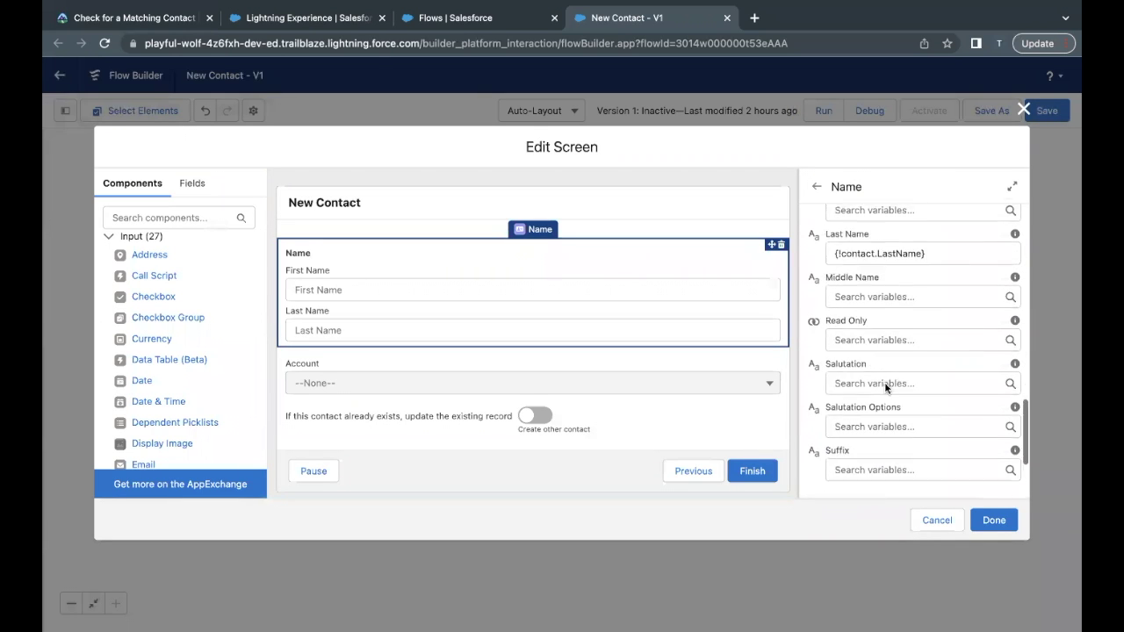
scroll(914, 263, "up", 4)
scroll(913, 250, "up", 3)
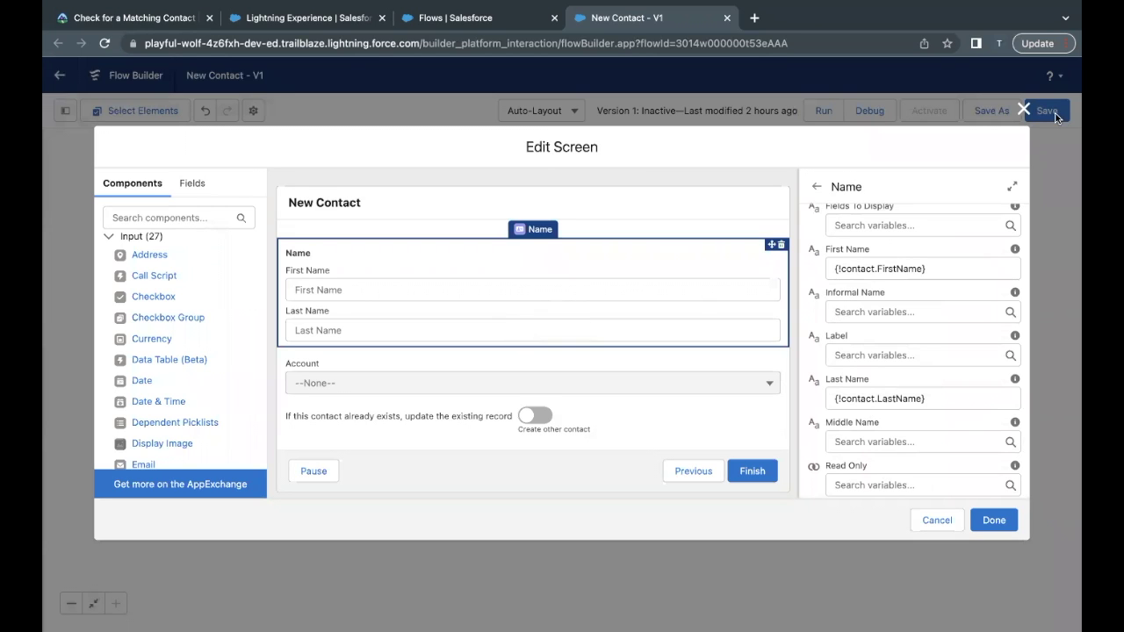
Step: Review Find a Match without changes and save the New Contact flow as Version 1
left_click(1024, 111)
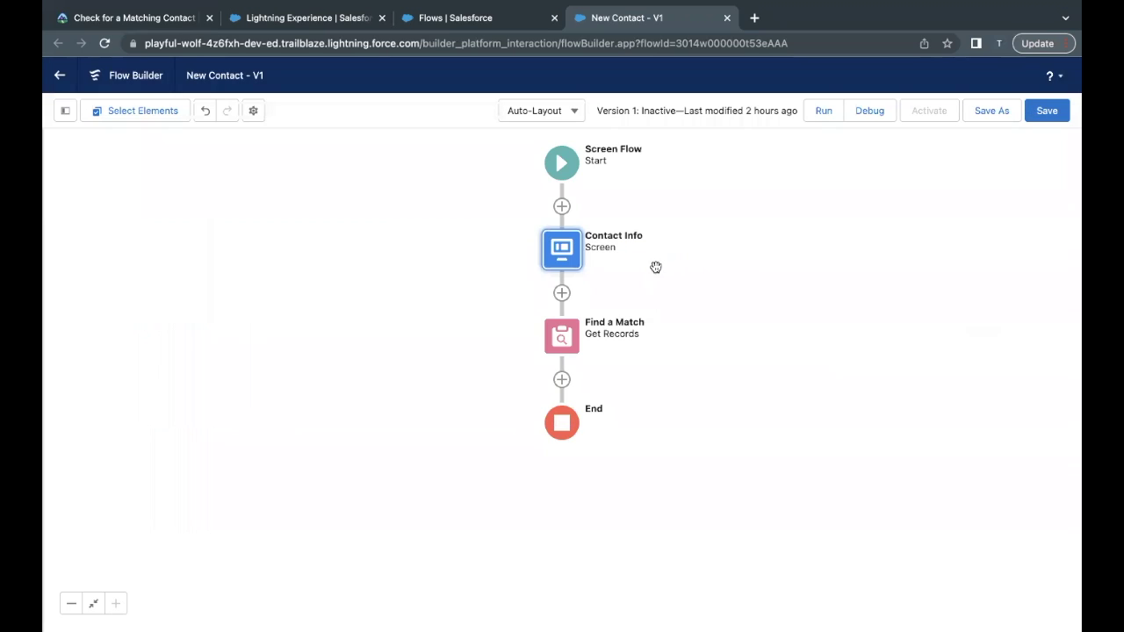
double_click(559, 333)
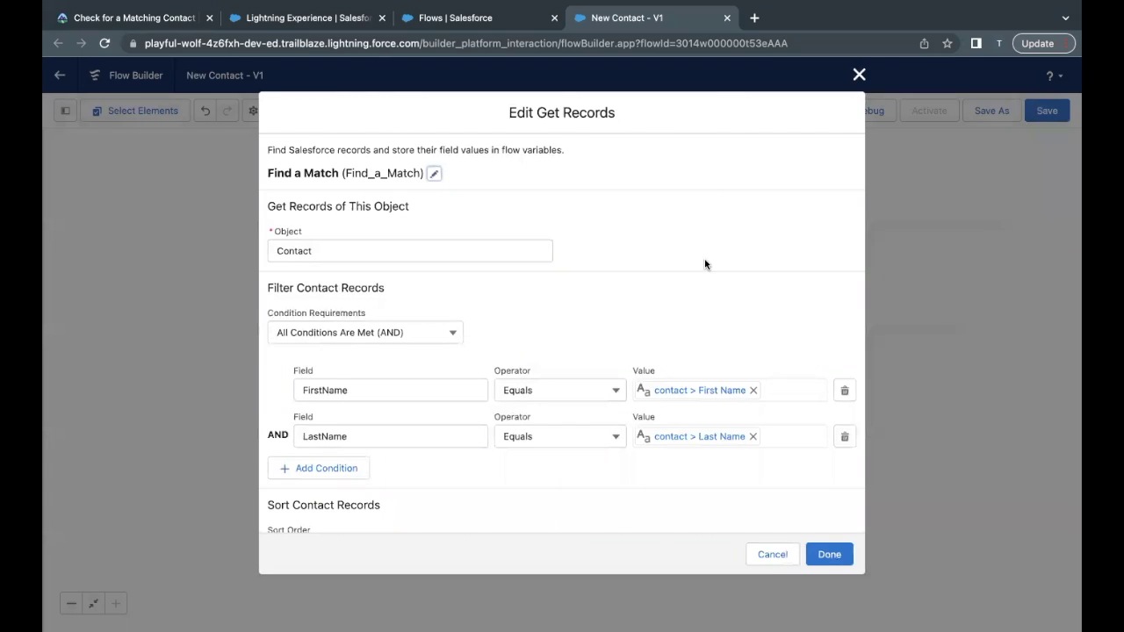
left_click(860, 74)
left_click(1047, 111)
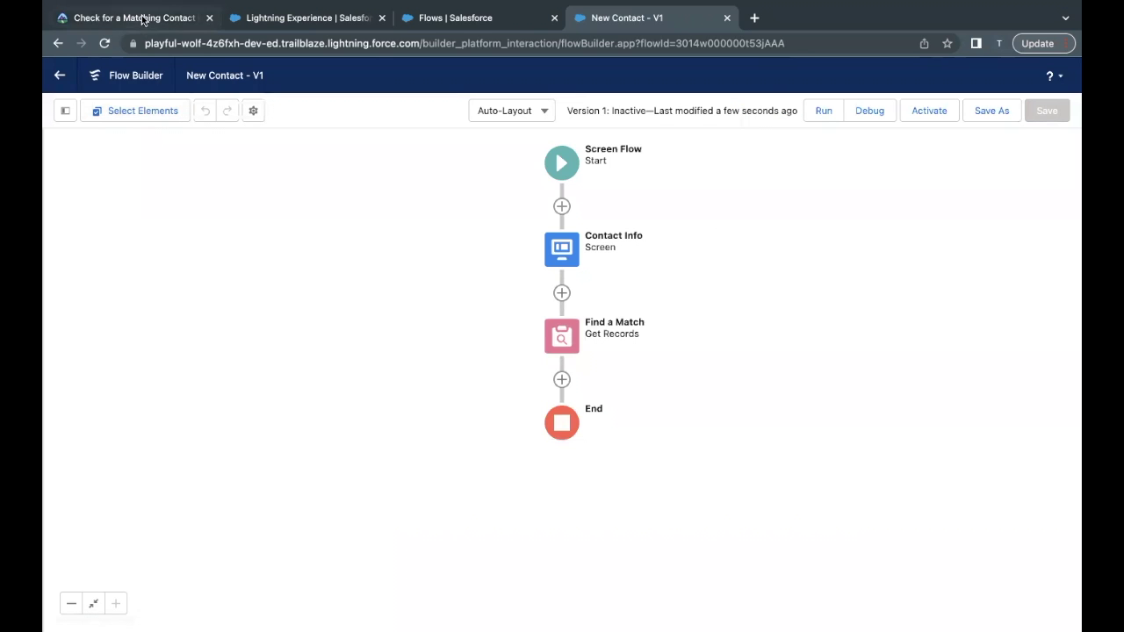
Step: Run Trailhead's 'Verify step to earn 100 points' check for the Find a Match step
left_click(146, 18)
scroll(305, 404, "down", 3)
left_click(281, 430)
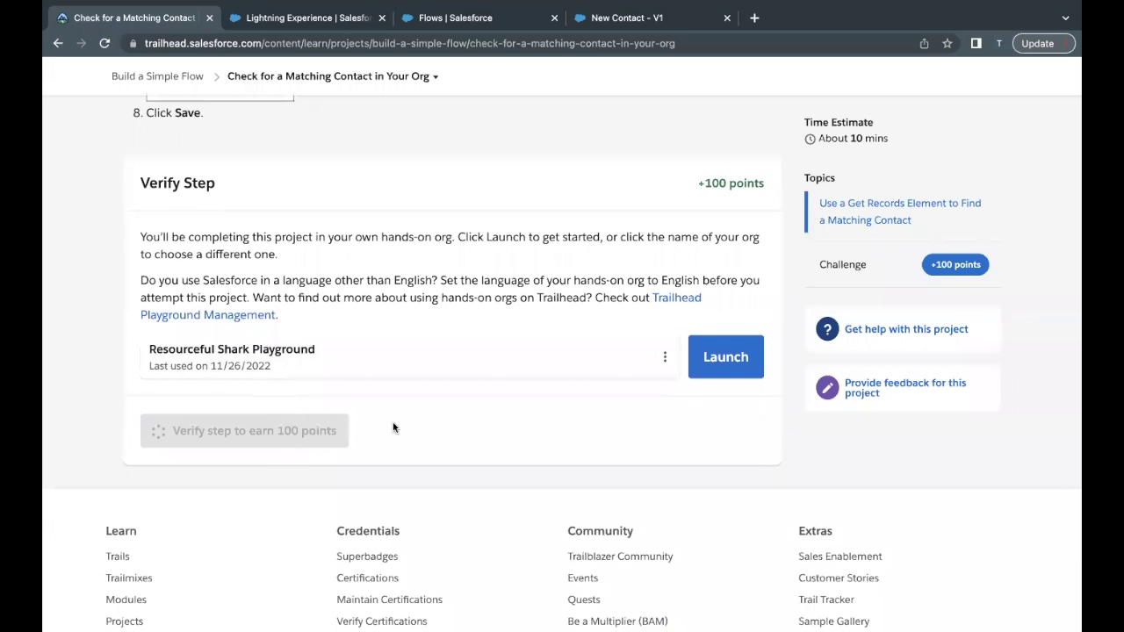